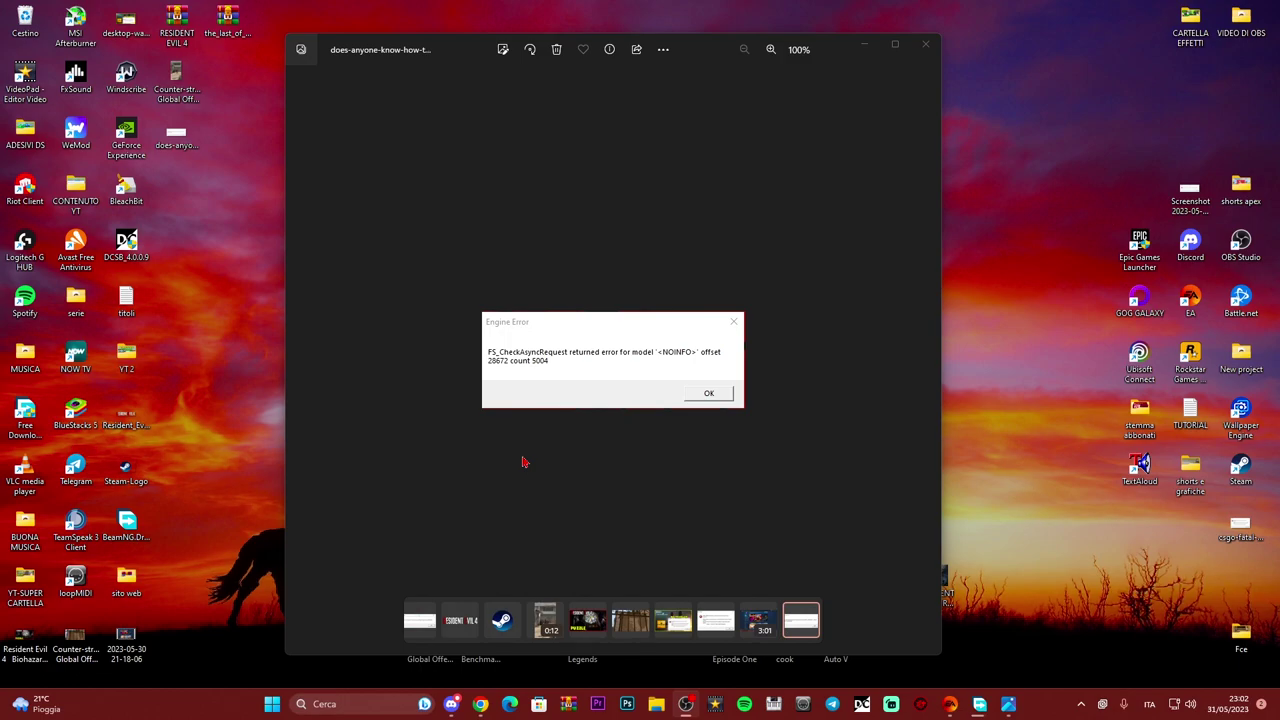
Switch to Chrome and review the DirectX End-User Runtime page and the Visual C++ Redistributable download links.
{"action": "left_click", "coordinate": [480, 704]}
{"action": "left_click", "coordinate": [243, 11]}
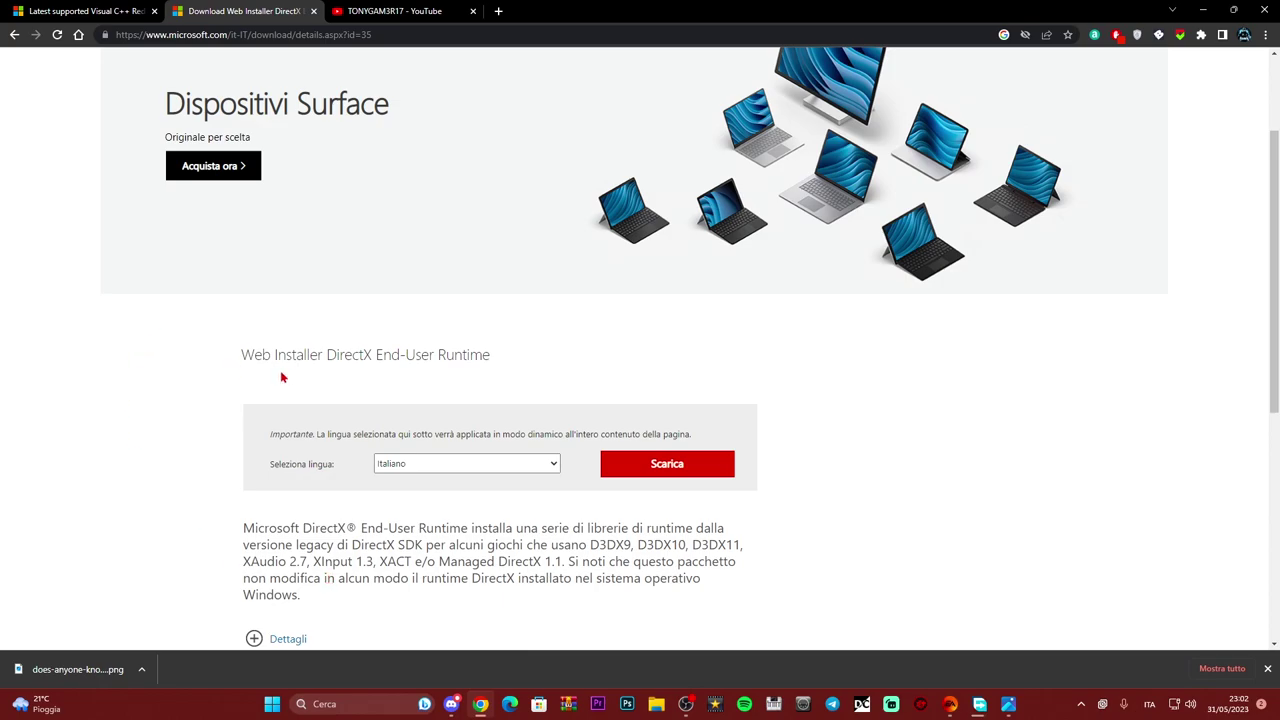
{"action": "left_click", "coordinate": [88, 11]}
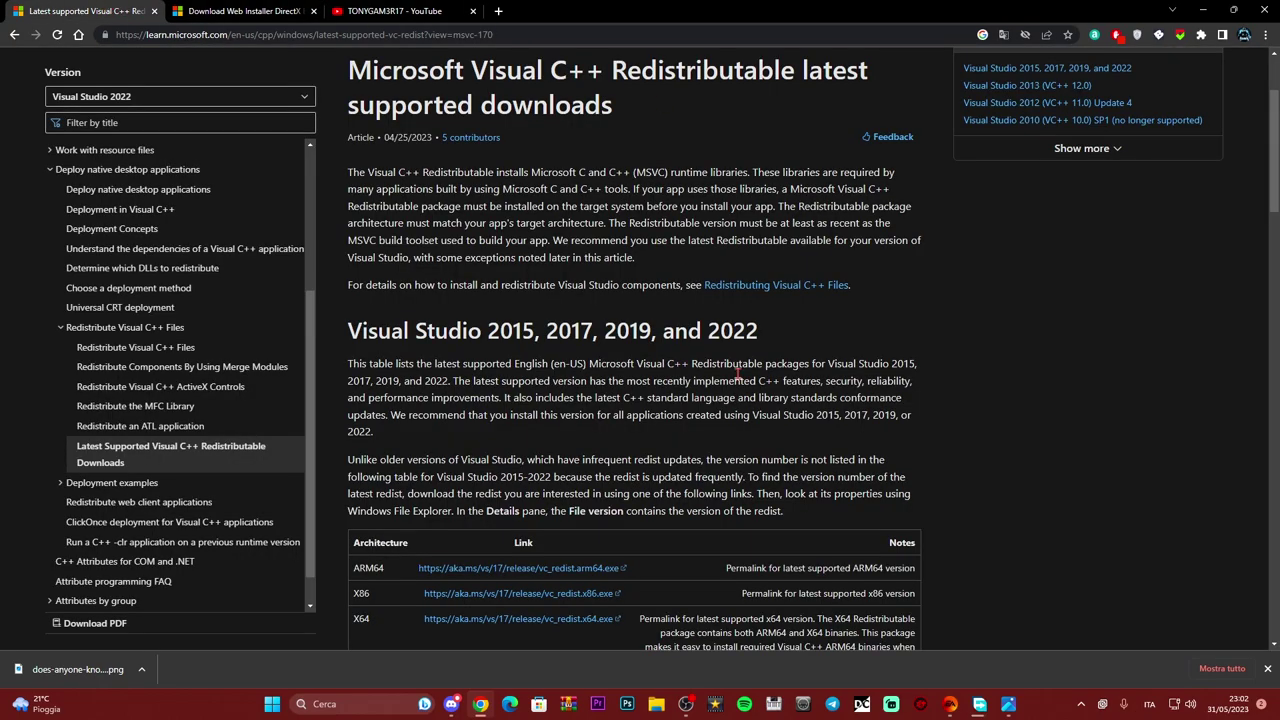
{"action": "scroll", "coordinate": [731, 268], "scroll_direction": "down", "scroll_amount": 2}
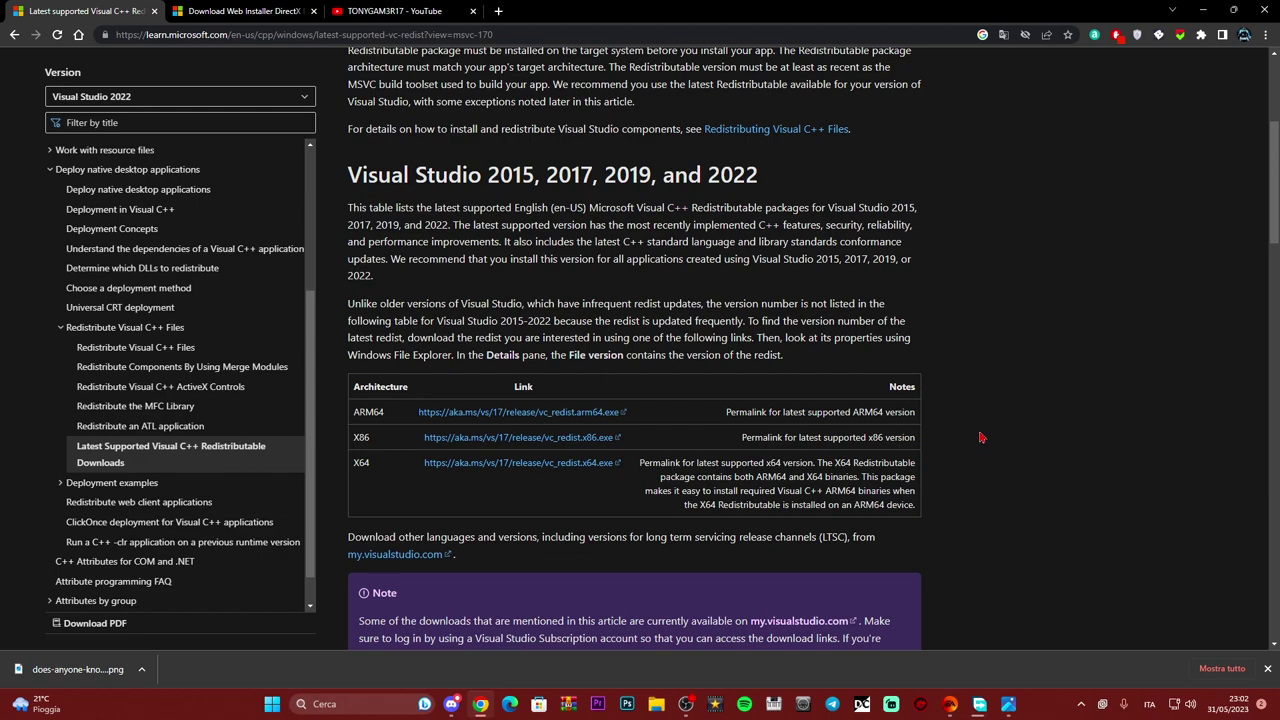
{"action": "key", "text": "F5"}
{"action": "left_click", "coordinate": [1203, 10]}
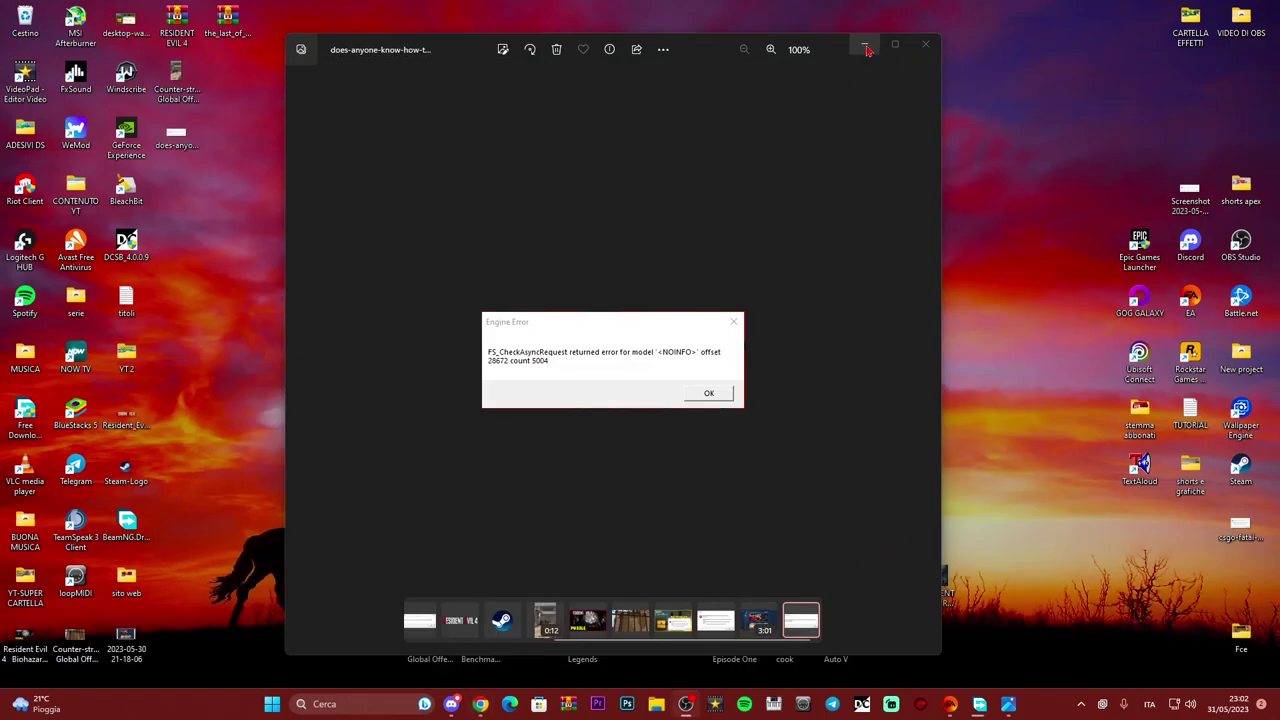
Clear the error image off the desktop and check the Visual Studio 2015–2022 redistributable download table in Chrome.
{"action": "left_click", "coordinate": [953, 44]}
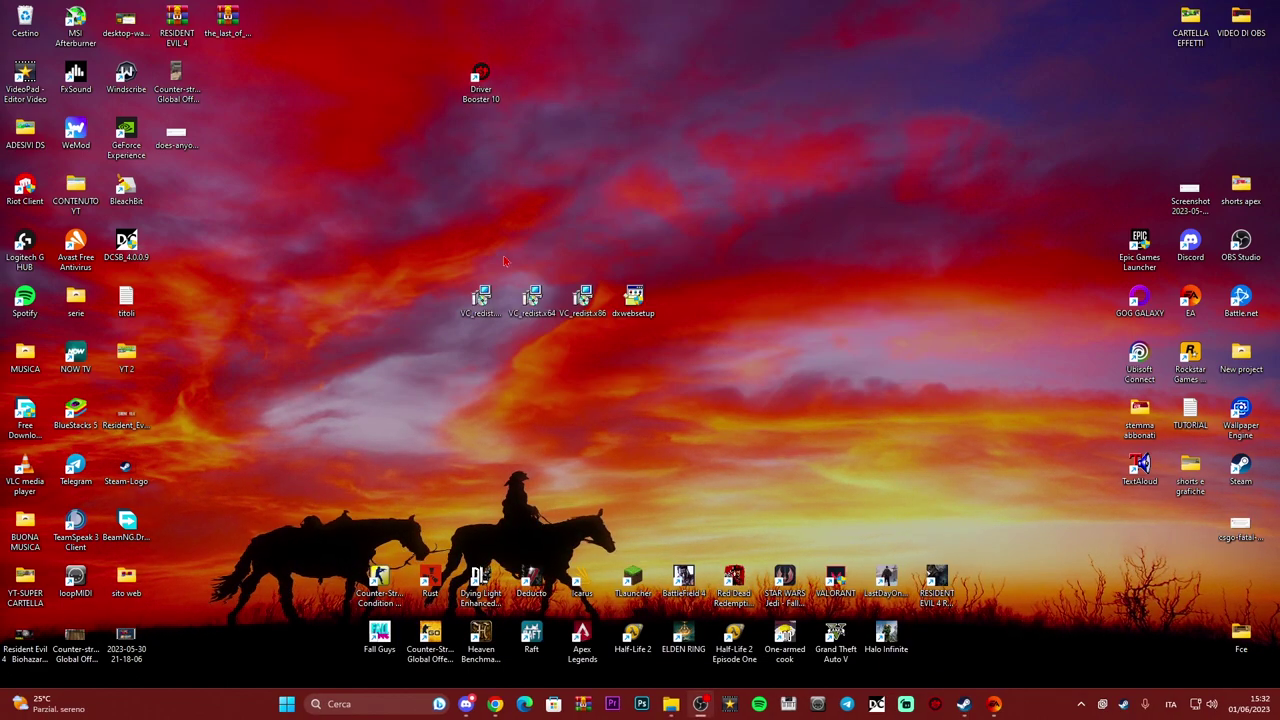
{"action": "left_click", "coordinate": [494, 703]}
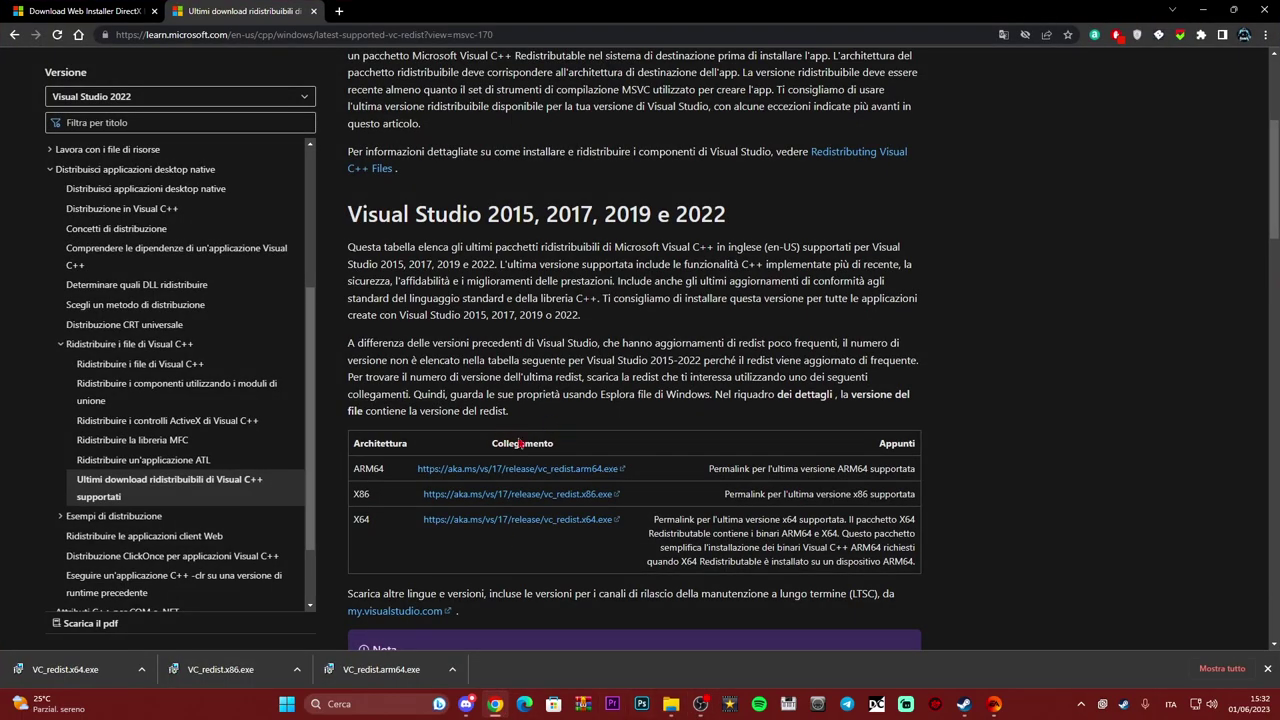
{"action": "left_click", "coordinate": [1203, 10]}
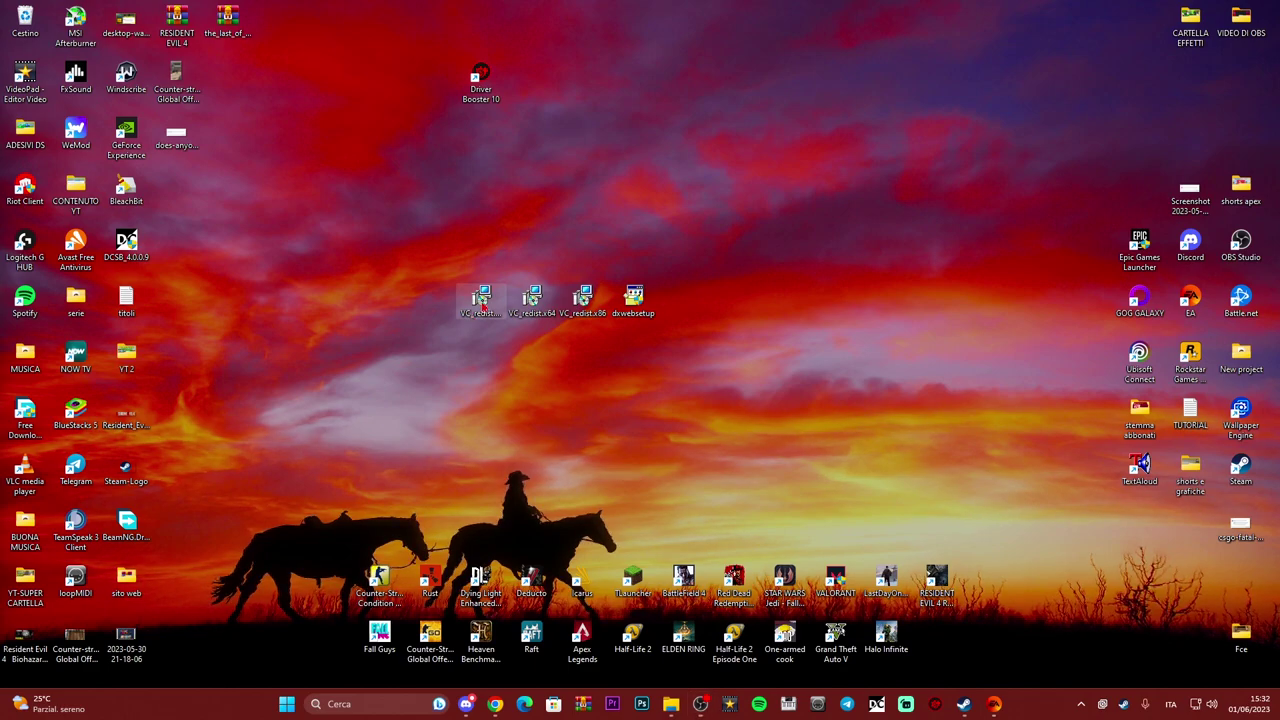
Accept the licence and try to install the Microsoft Visual C++ 2022 Redistributable (Arm64), closing the setup at the end.
{"action": "left_click", "coordinate": [492, 406]}
{"action": "left_click", "coordinate": [714, 427]}
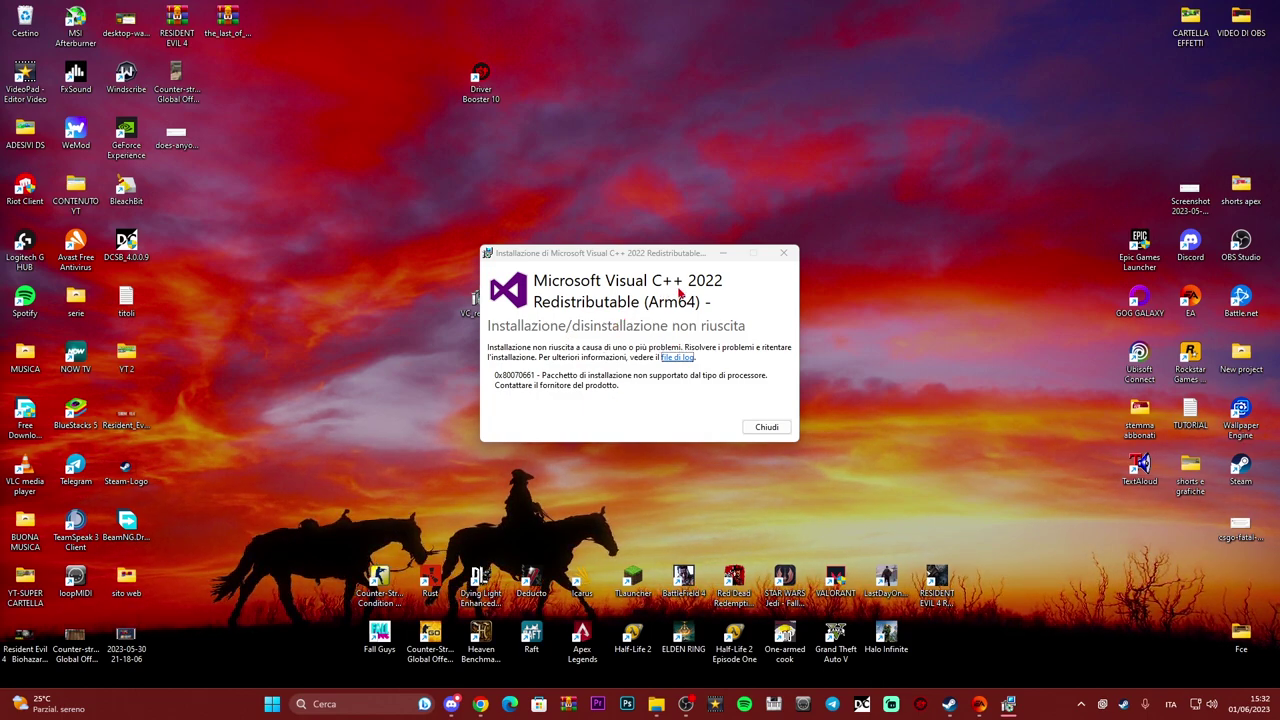
{"action": "left_click", "coordinate": [766, 427]}
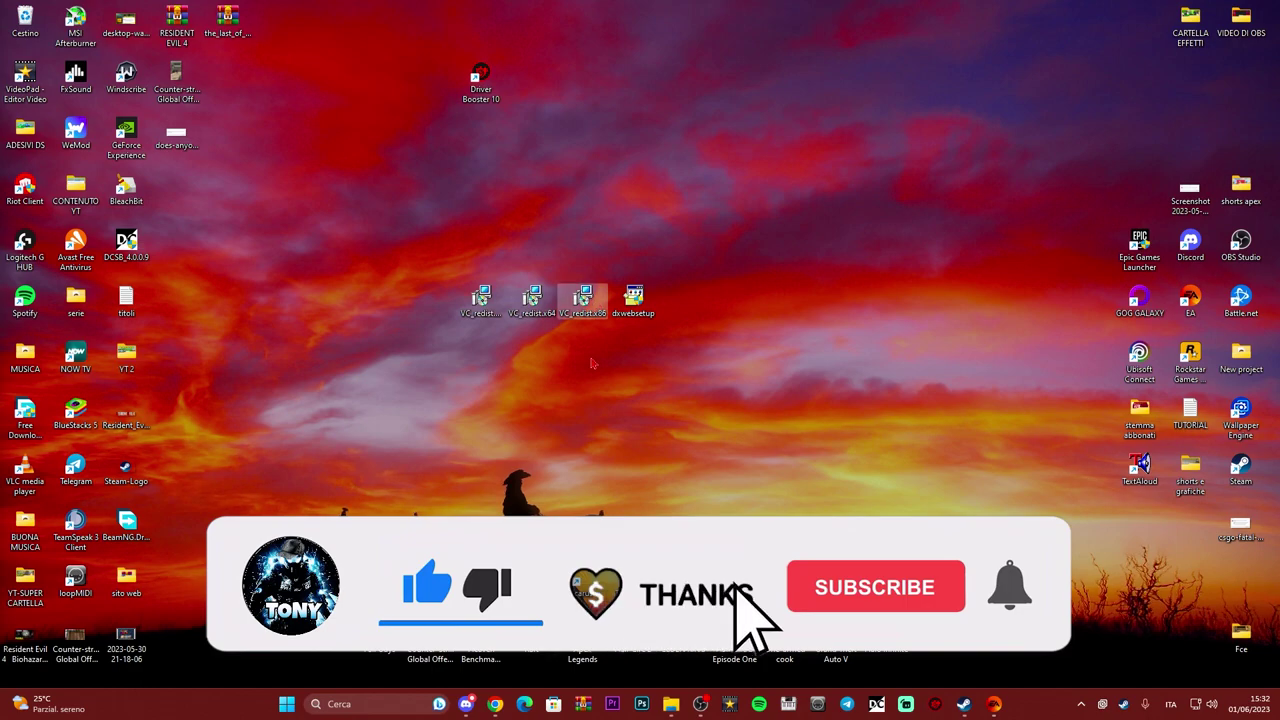
Move the dxwebsetup installer below the VC_redist icons on the desktop and launch it.
{"action": "left_click_drag", "start_coordinate": [589, 342], "coordinate": [465, 273]}
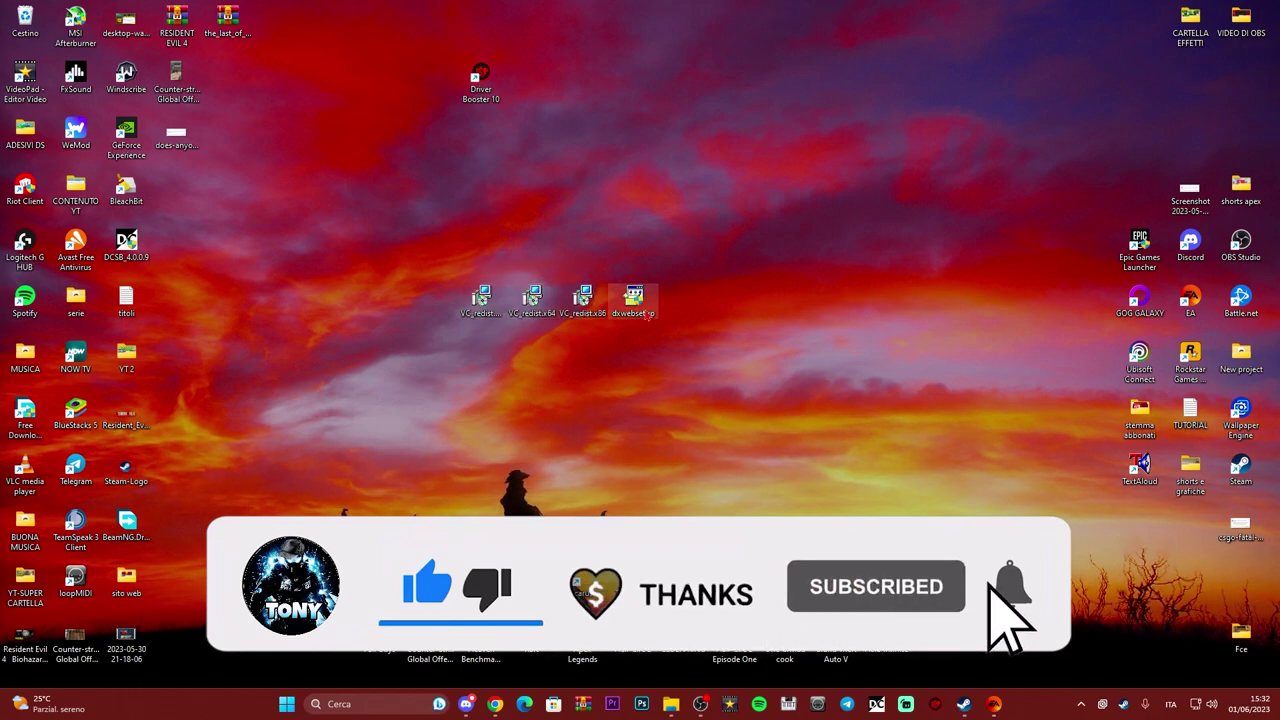
{"action": "left_click_drag", "start_coordinate": [633, 298], "coordinate": [603, 395]}
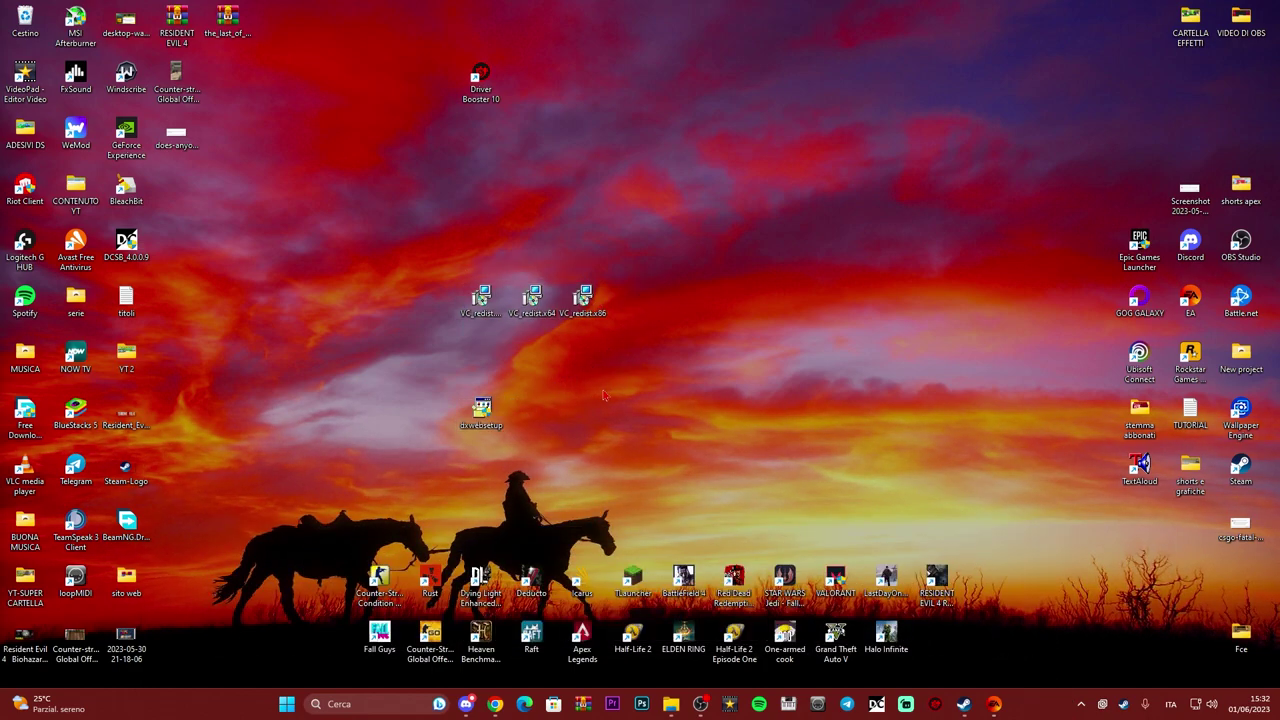
{"action": "double_click", "coordinate": [483, 412]}
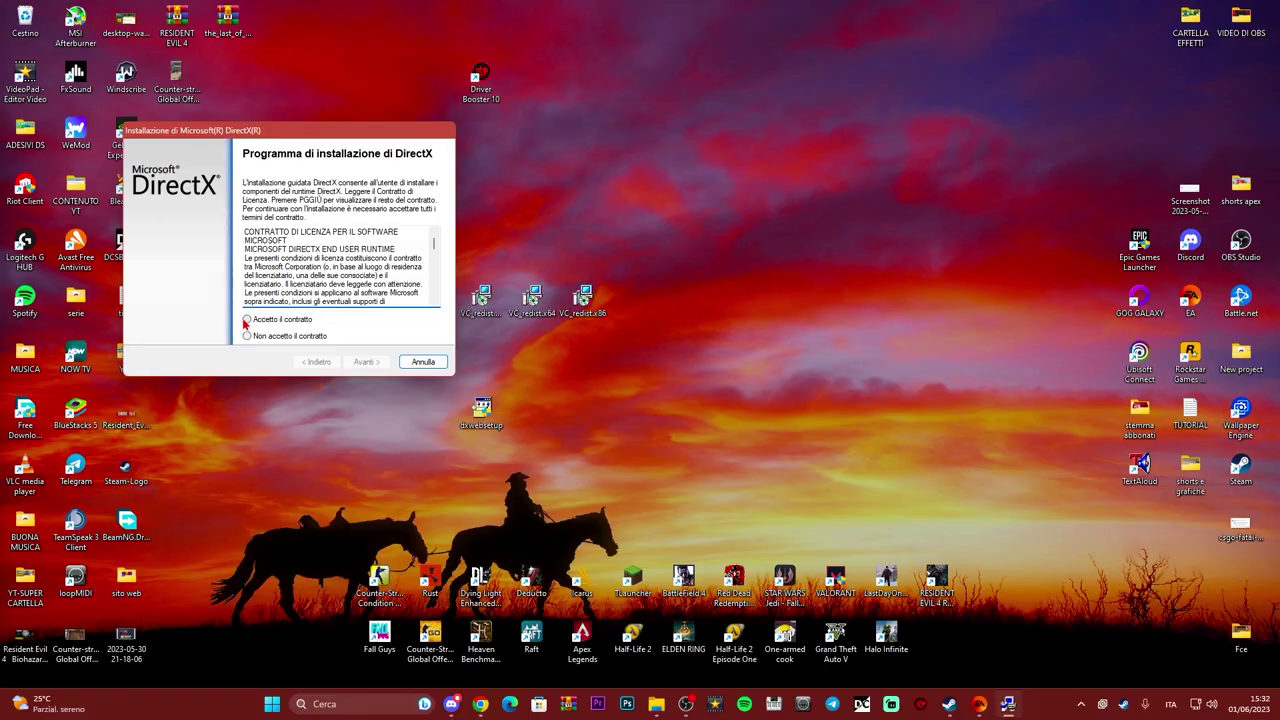
Accept the DirectX licence agreement, decline the Bing Toolbar, and complete the DirectX setup.
{"action": "left_click", "coordinate": [247, 326]}
{"action": "left_click", "coordinate": [365, 362]}
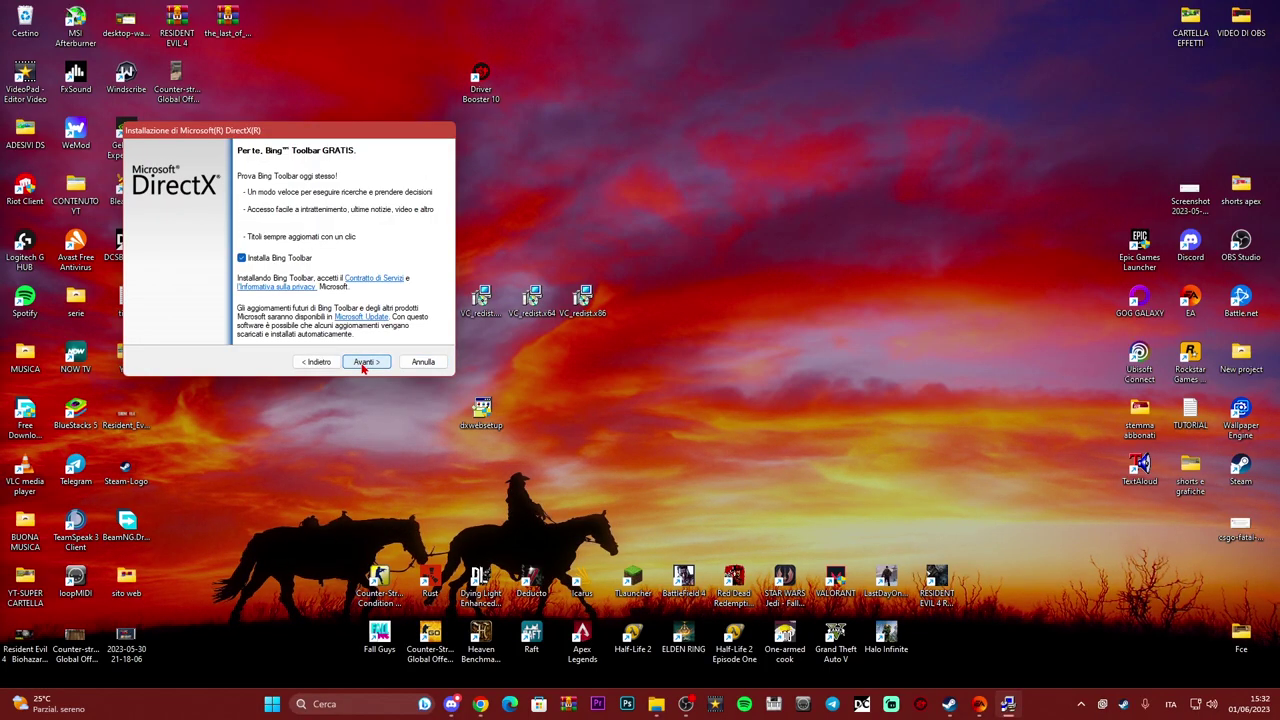
{"action": "left_click", "coordinate": [241, 259]}
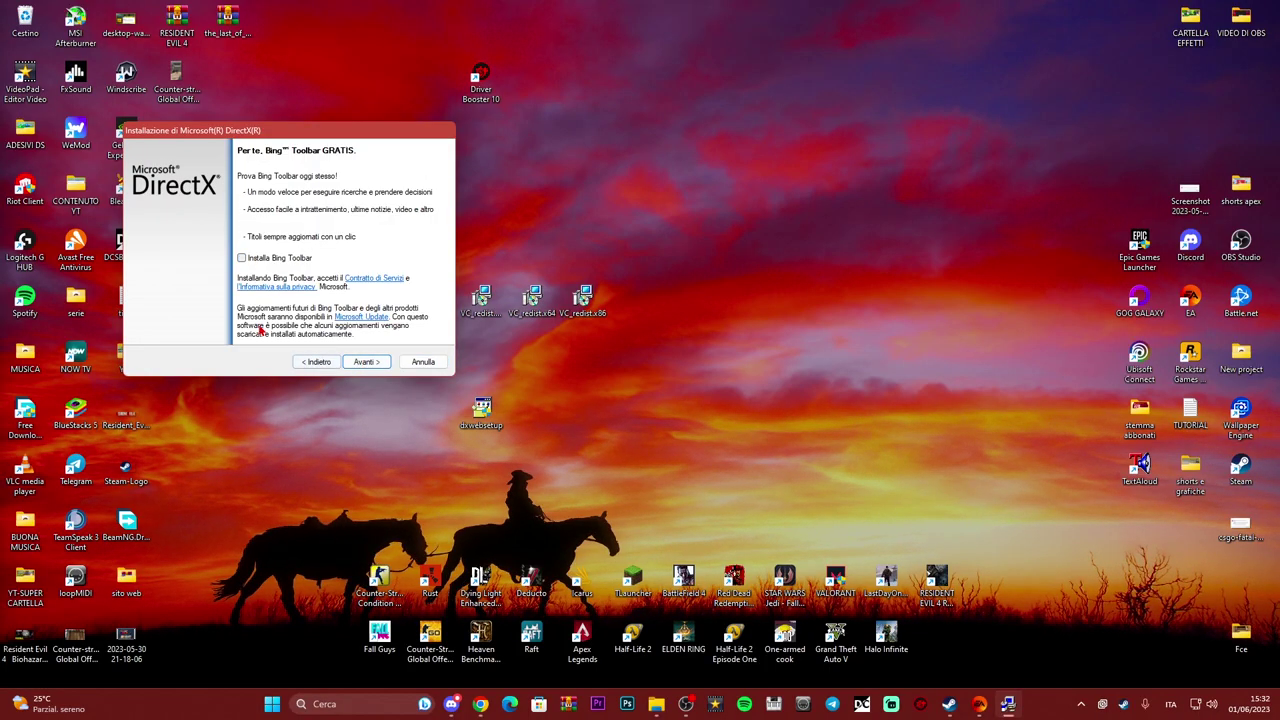
{"action": "left_click", "coordinate": [366, 362]}
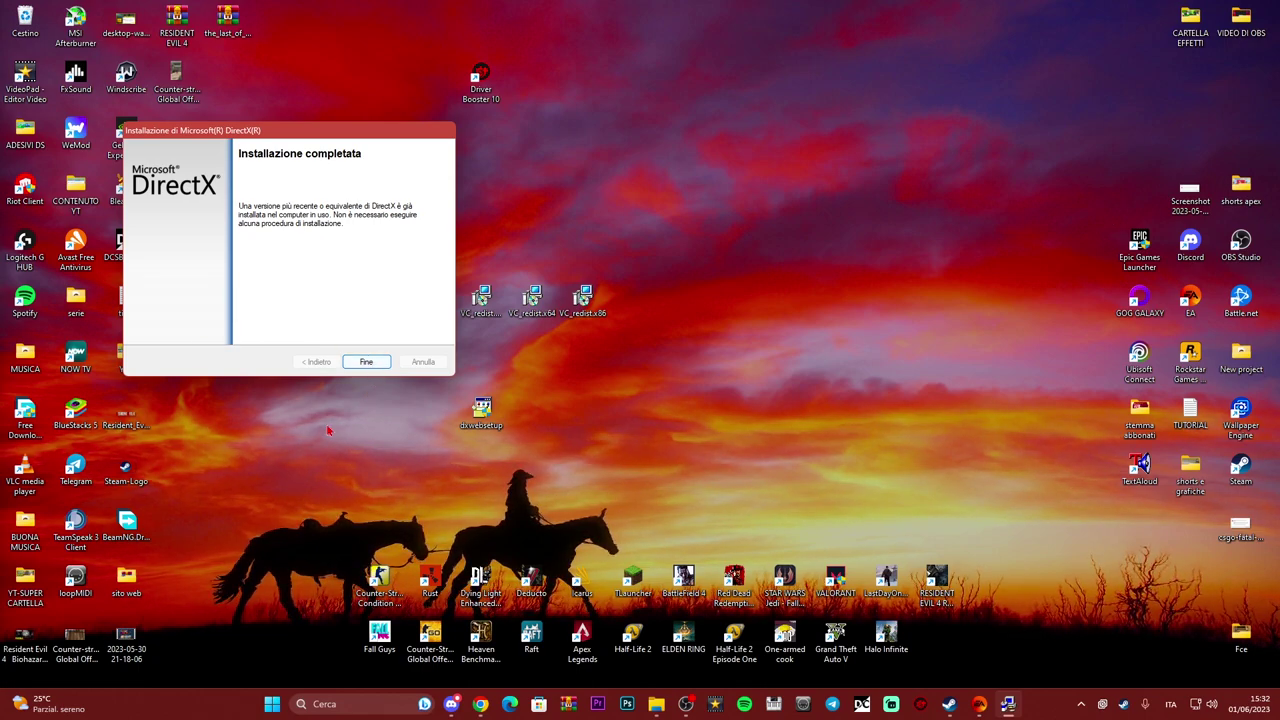
{"action": "left_click", "coordinate": [367, 363]}
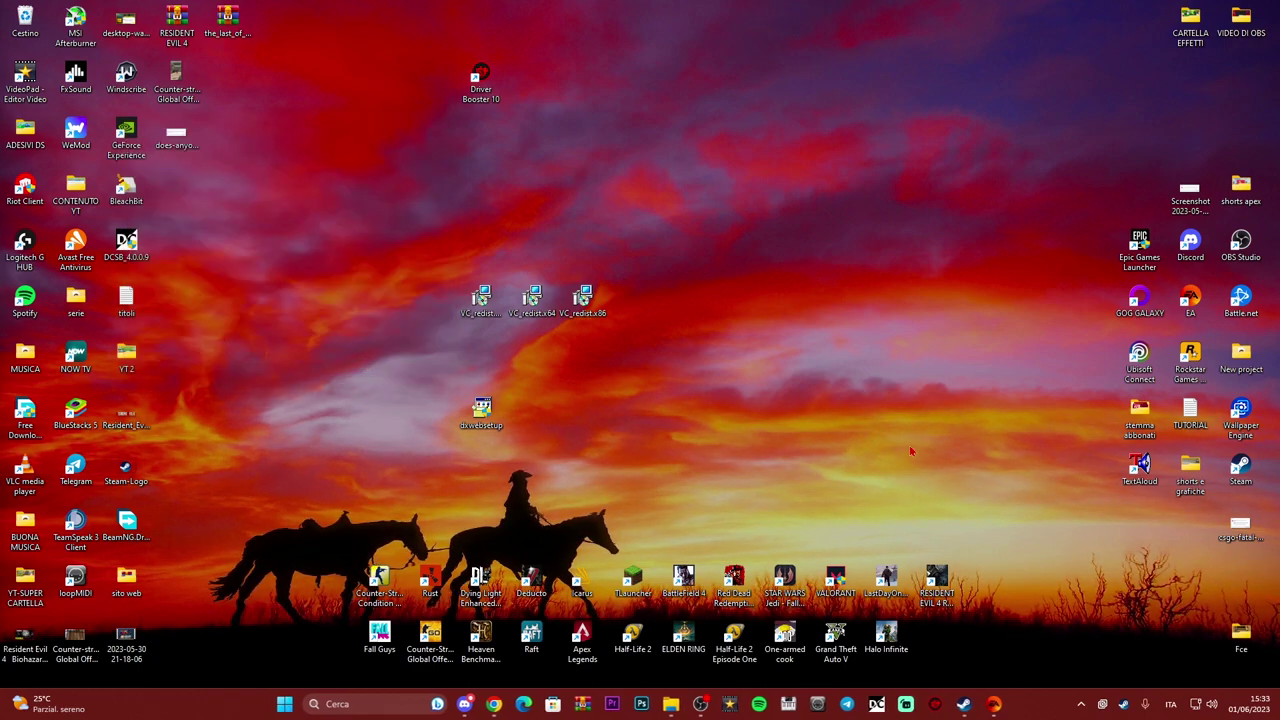
Switch to Chrome and examine the language choices and download option for the DirectX End-User Runtime Web Installer.
{"action": "left_click", "coordinate": [495, 704]}
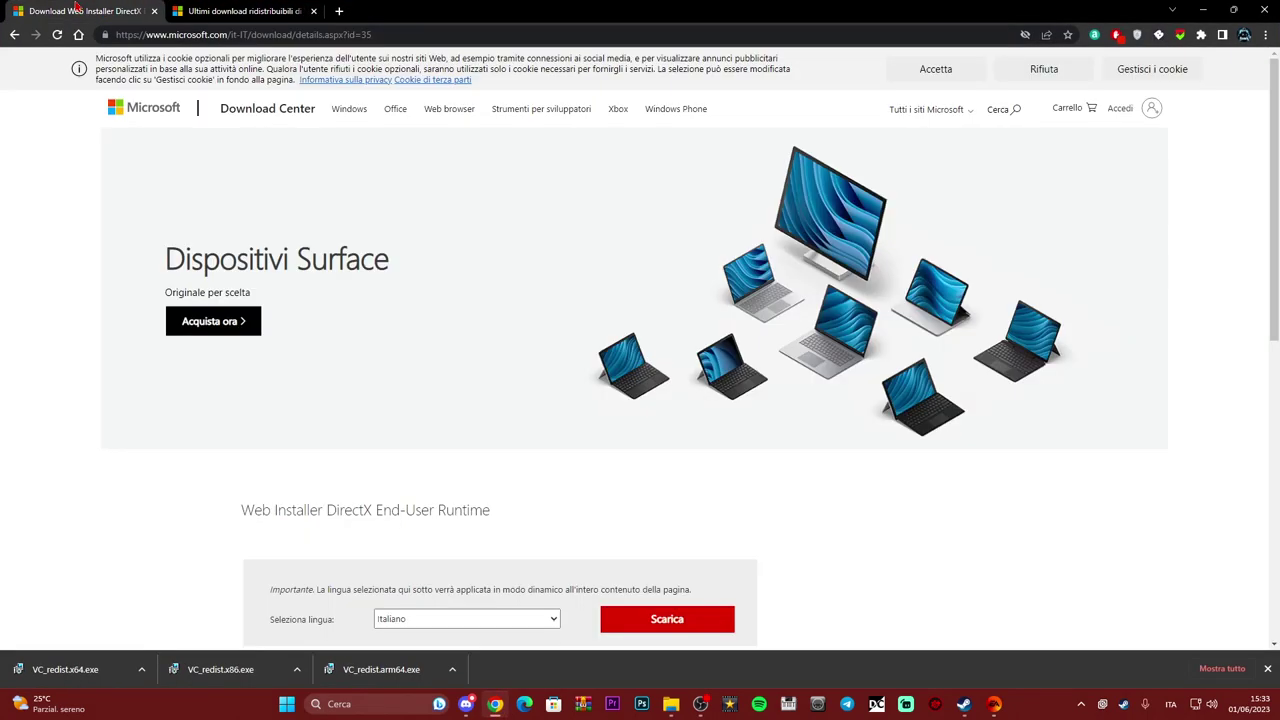
{"action": "scroll", "coordinate": [546, 289], "scroll_direction": "down", "scroll_amount": 3}
{"action": "left_click", "coordinate": [434, 311]}
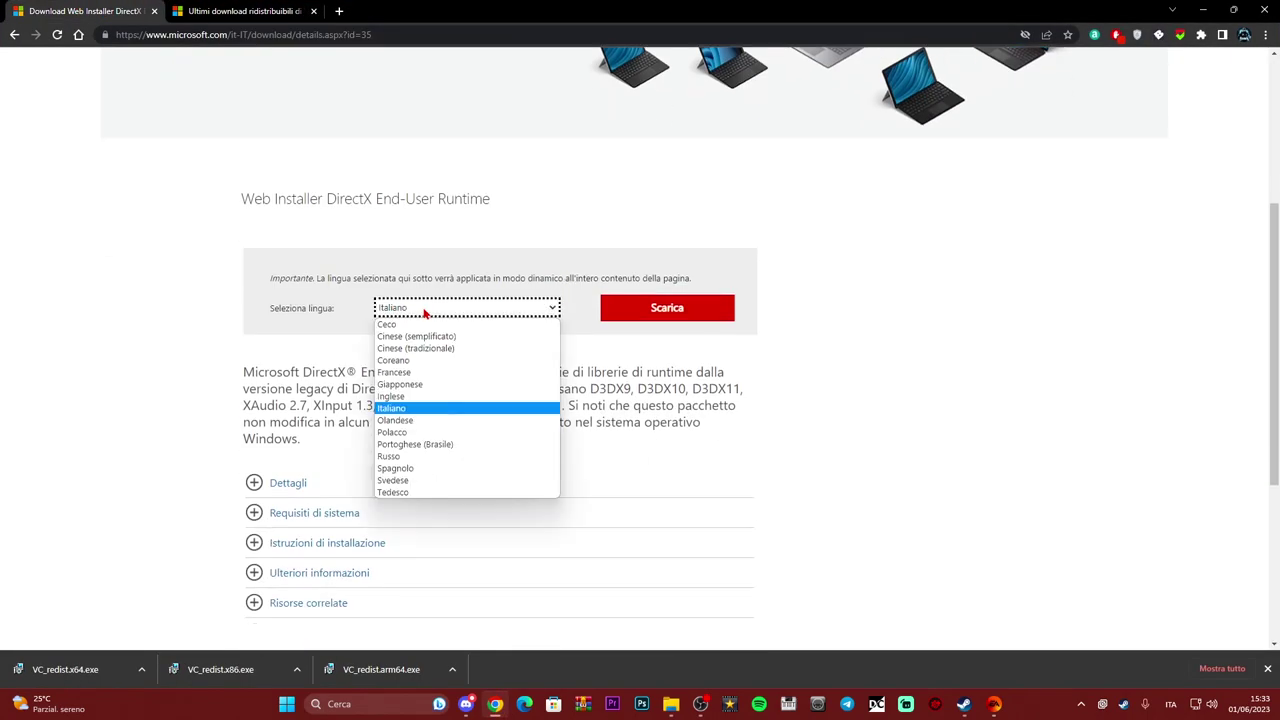
{"action": "left_click", "coordinate": [443, 314]}
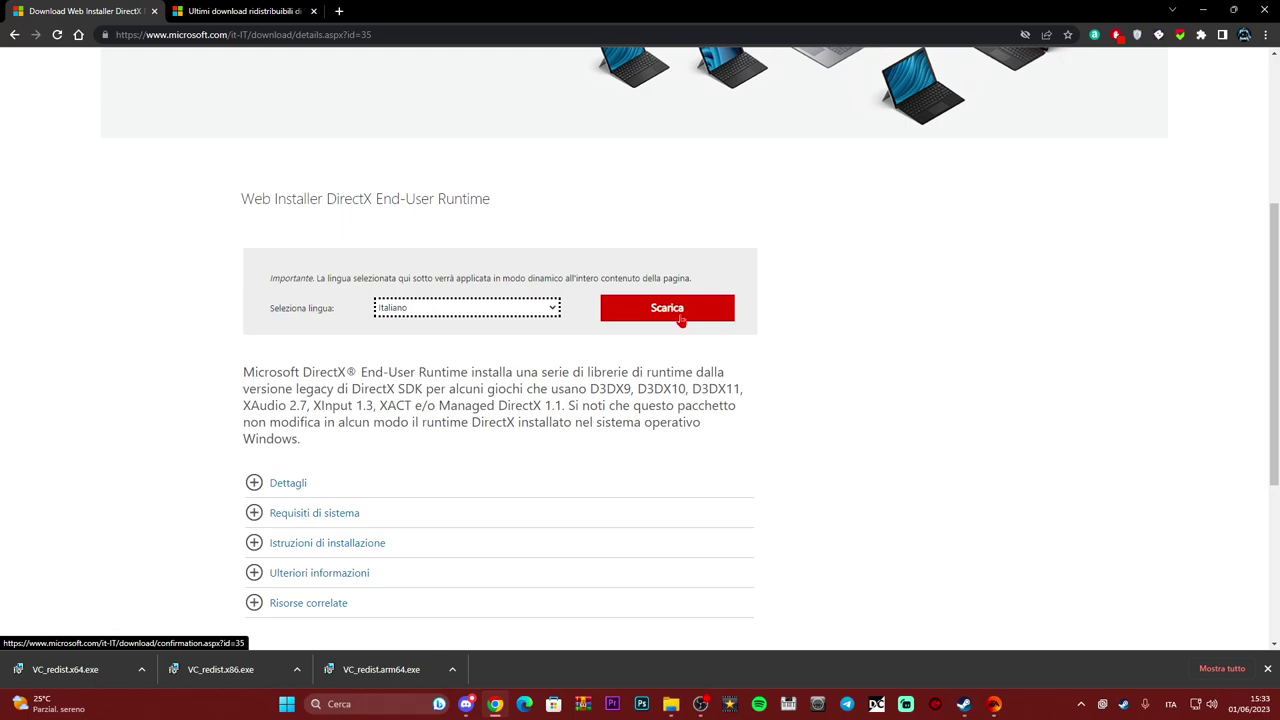
{"action": "scroll", "coordinate": [893, 303], "scroll_direction": "down", "scroll_amount": 3}
{"action": "scroll", "coordinate": [893, 303], "scroll_direction": "up", "scroll_amount": 6}
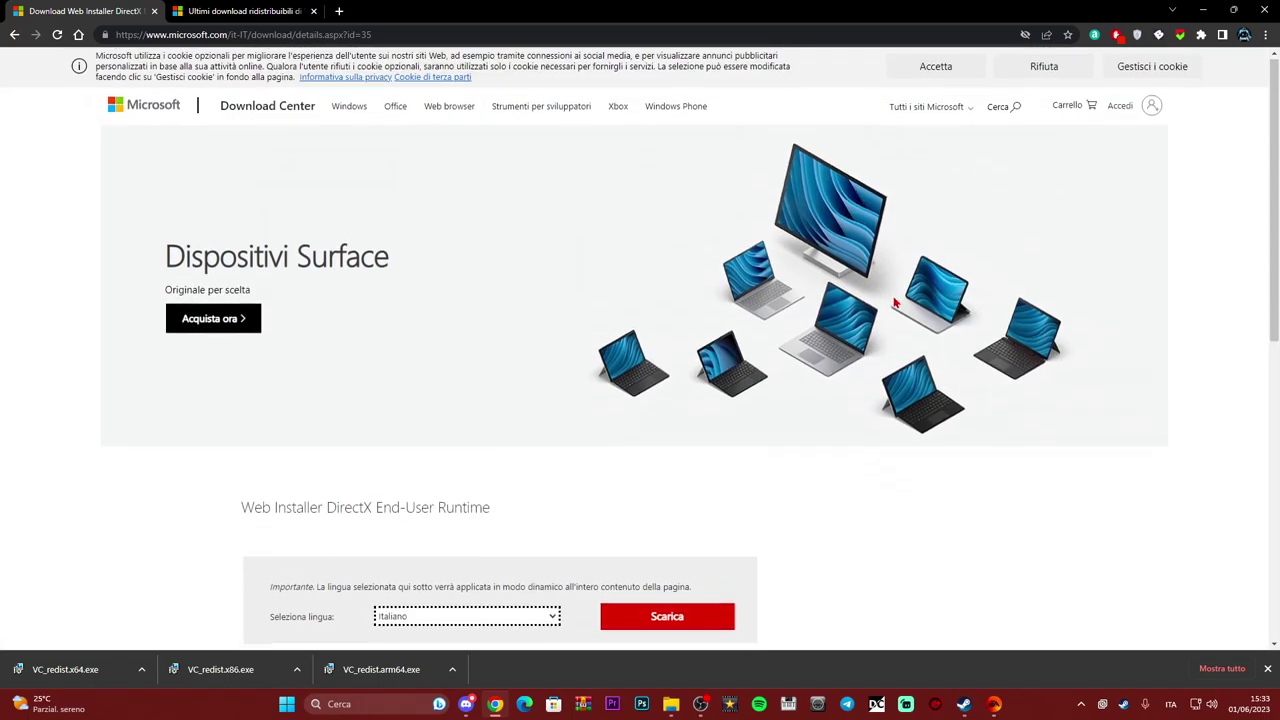
Expand the system requirements on the DirectX download page and examine the supported operating systems.
{"action": "scroll", "coordinate": [895, 303], "scroll_direction": "down", "scroll_amount": 5}
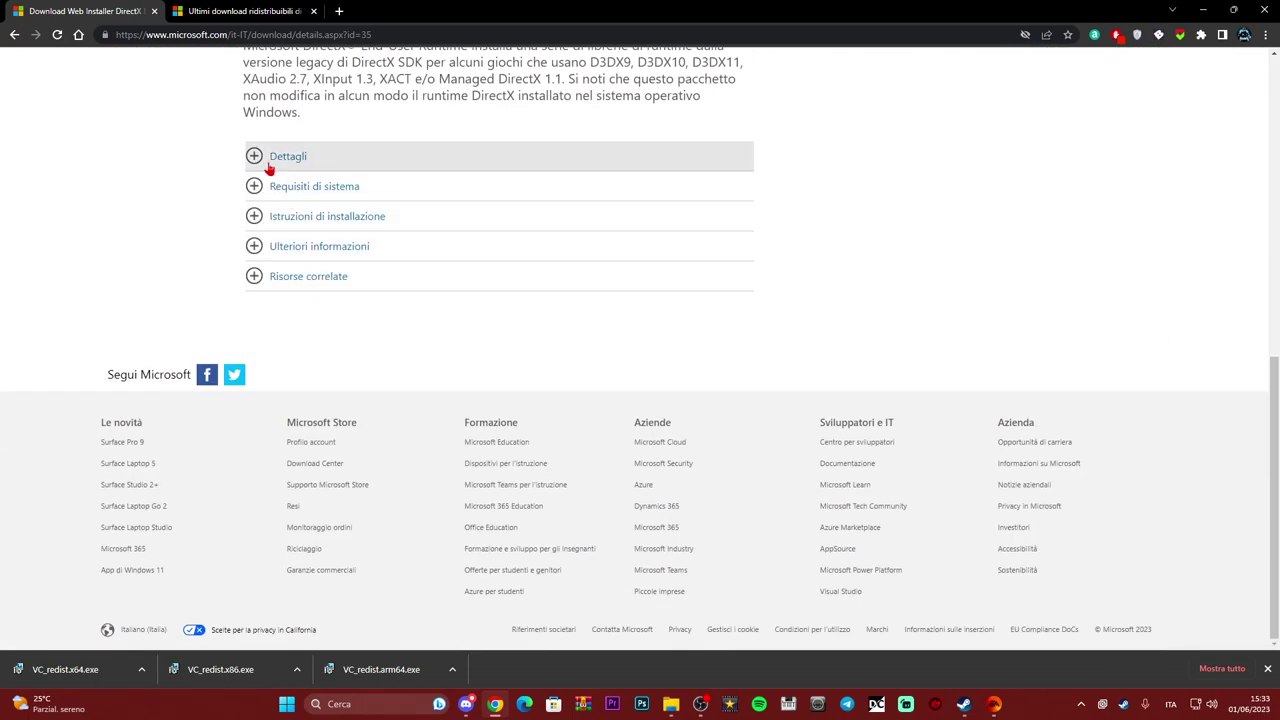
{"action": "scroll", "coordinate": [433, 281], "scroll_direction": "up", "scroll_amount": 2}
{"action": "scroll", "coordinate": [433, 281], "scroll_direction": "up", "scroll_amount": 5}
{"action": "scroll", "coordinate": [434, 286], "scroll_direction": "down", "scroll_amount": 6}
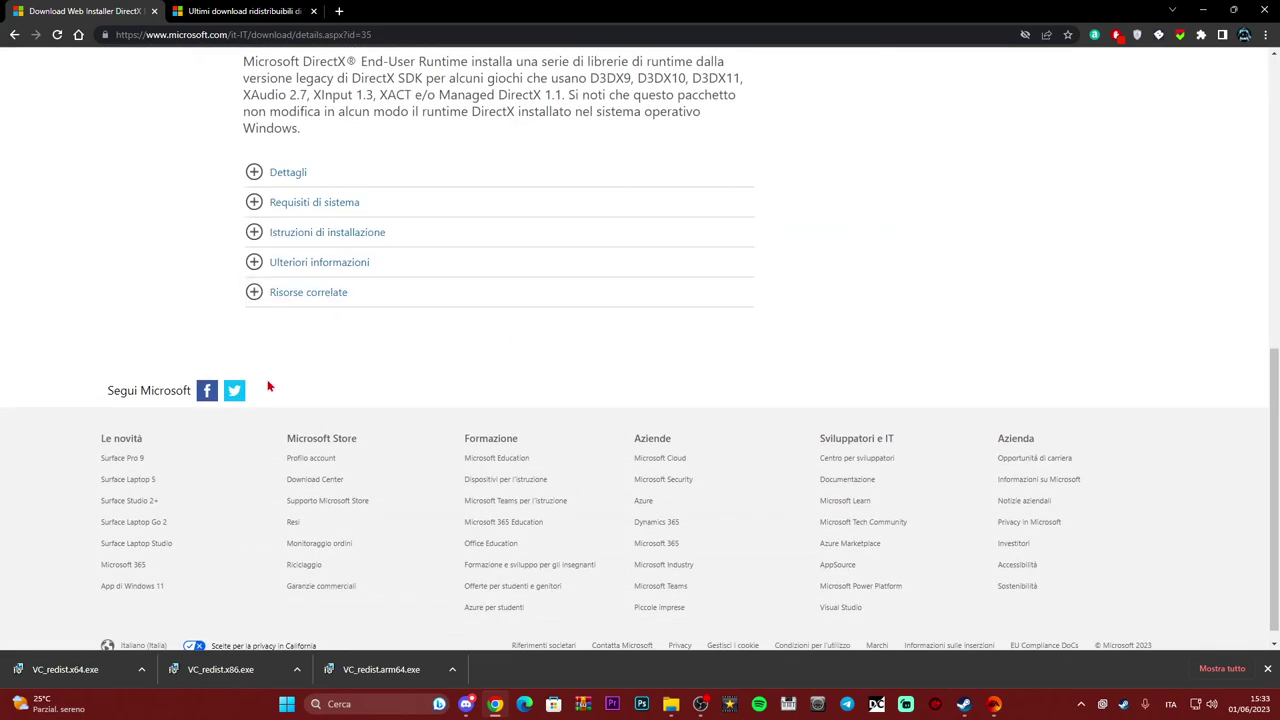
{"action": "scroll", "coordinate": [706, 281], "scroll_direction": "up", "scroll_amount": 4}
{"action": "scroll", "coordinate": [706, 281], "scroll_direction": "down", "scroll_amount": 3}
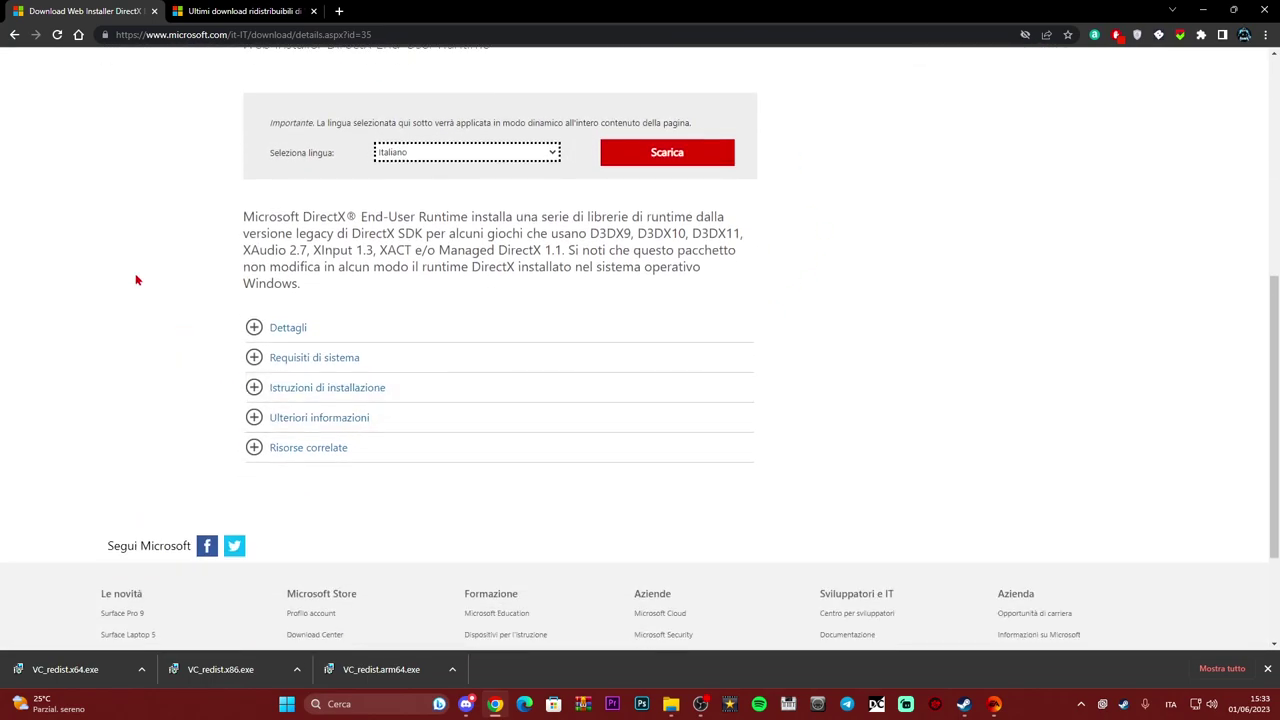
{"action": "left_click", "coordinate": [260, 358]}
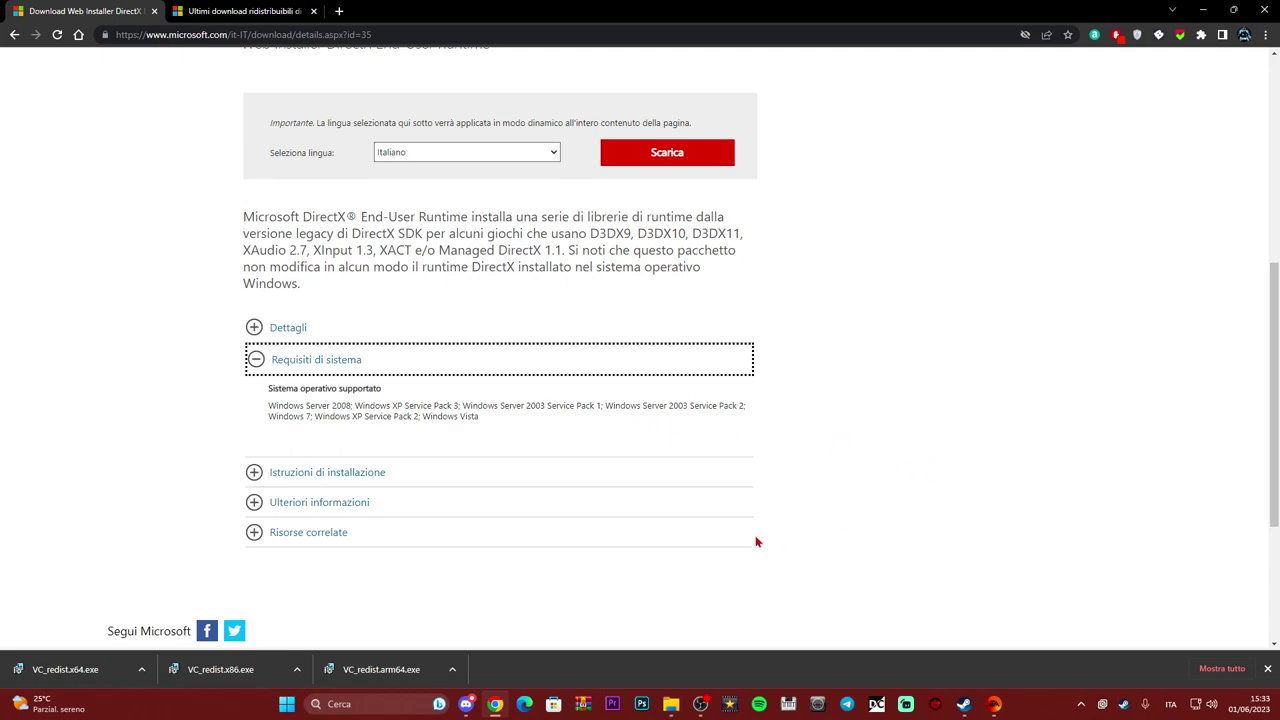
{"action": "scroll", "coordinate": [855, 514], "scroll_direction": "up", "scroll_amount": 5}
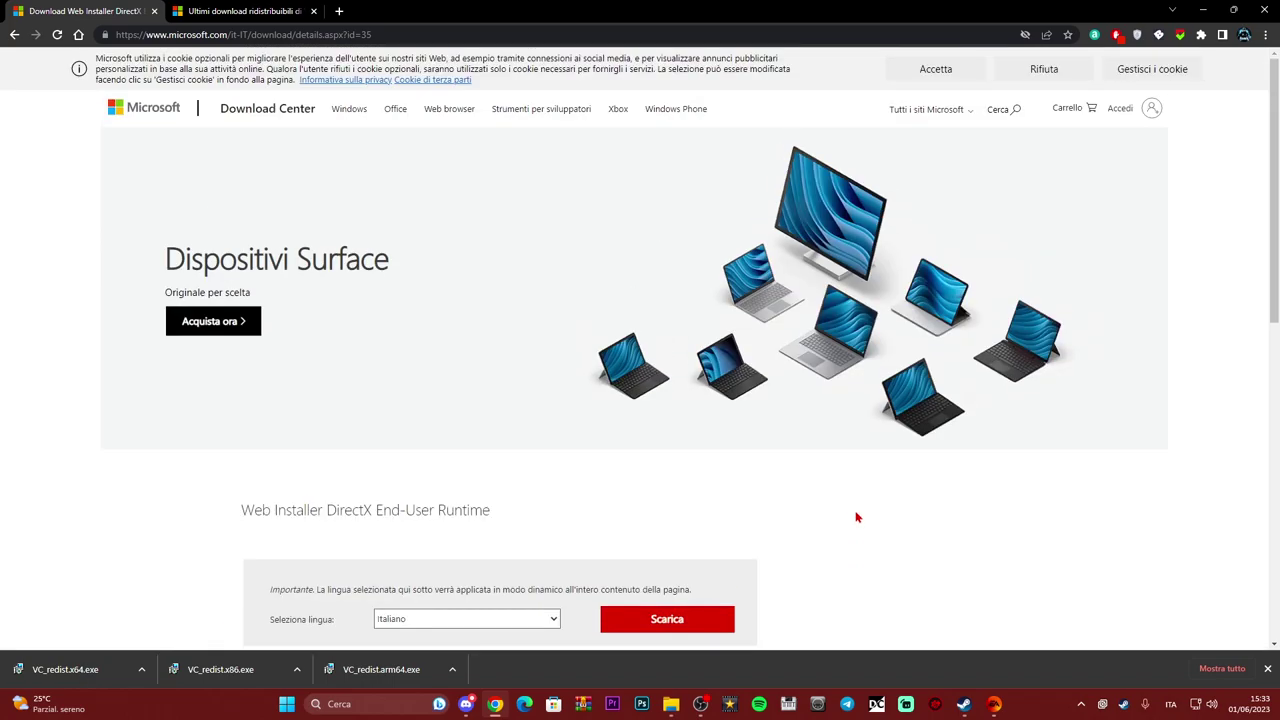
{"action": "scroll", "coordinate": [866, 494], "scroll_direction": "down", "scroll_amount": 2}
{"action": "scroll", "coordinate": [918, 453], "scroll_direction": "up", "scroll_amount": 1}
{"action": "scroll", "coordinate": [918, 453], "scroll_direction": "up", "scroll_amount": 1}
Return to the desktop and place the dxwebsetup installer in the same row as the VC_redist installers.
{"action": "left_click", "coordinate": [1203, 9]}
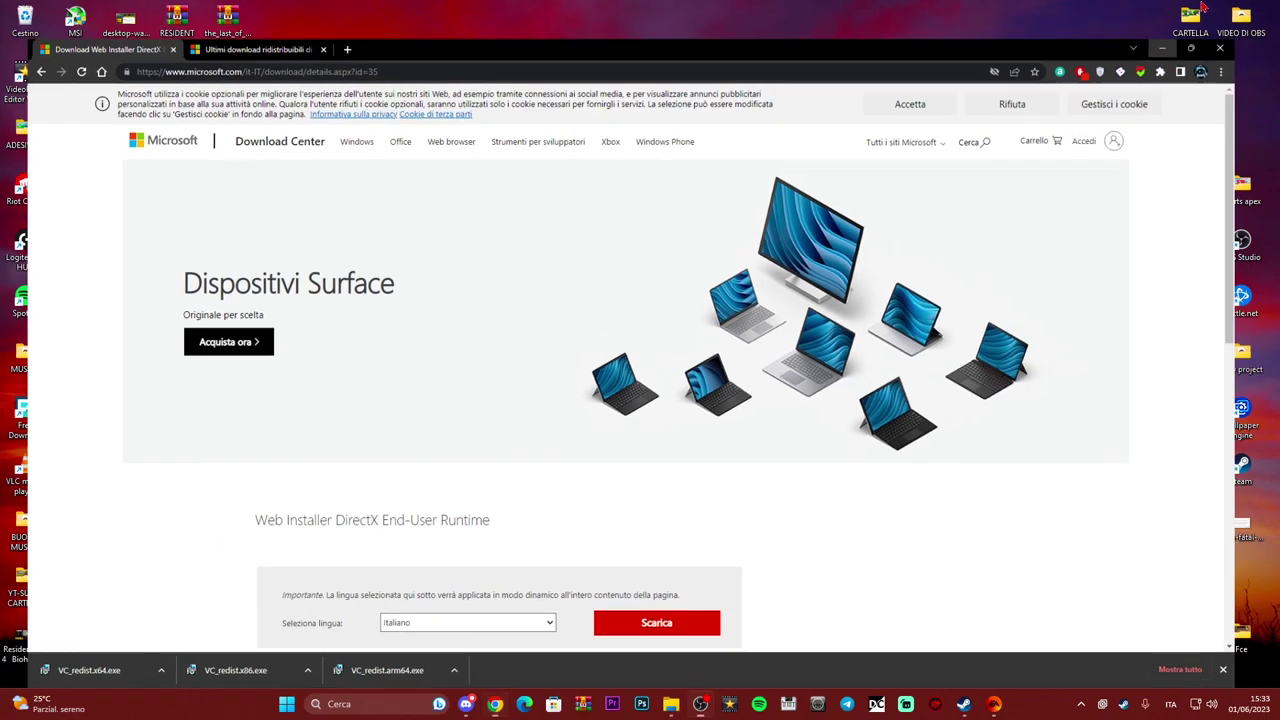
{"action": "left_click_drag", "start_coordinate": [488, 417], "coordinate": [437, 307]}
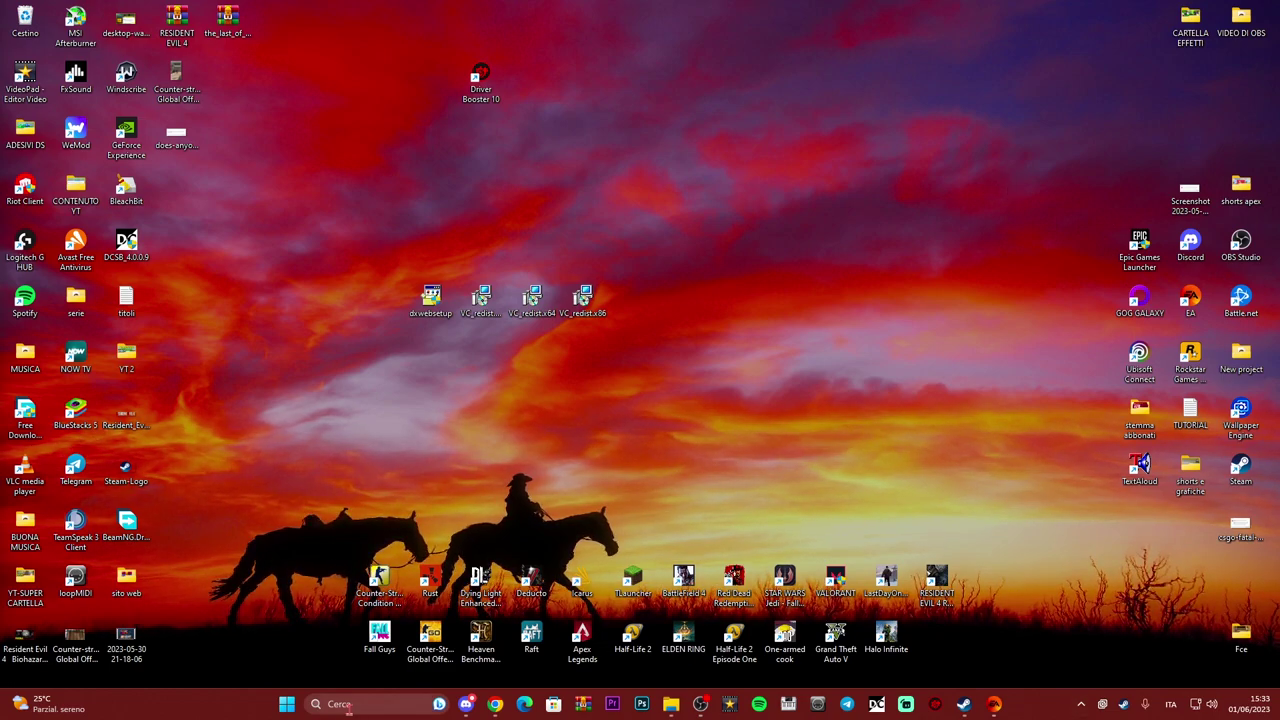
Search for "gef", open GeForce Experience, and check the status of the Game Ready driver.
{"action": "left_click", "coordinate": [380, 704]}
{"action": "type", "text": "gef"}
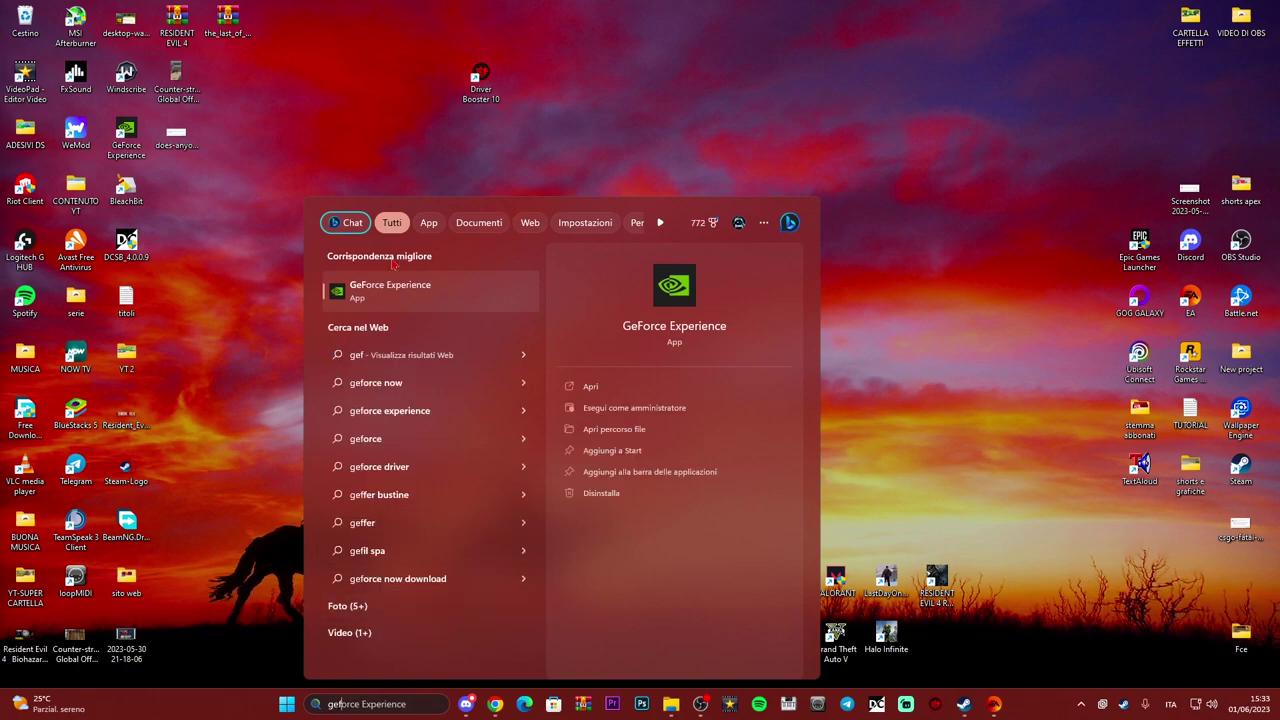
{"action": "left_click", "coordinate": [430, 298]}
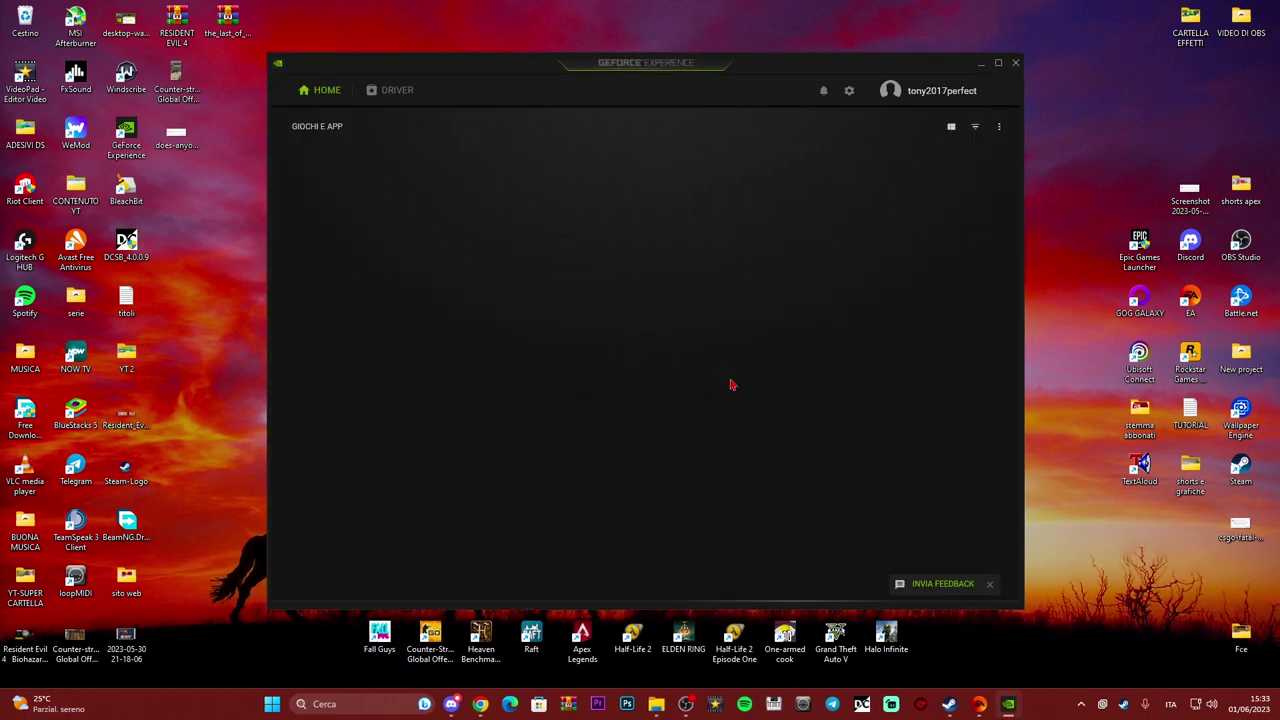
{"action": "left_click", "coordinate": [395, 90]}
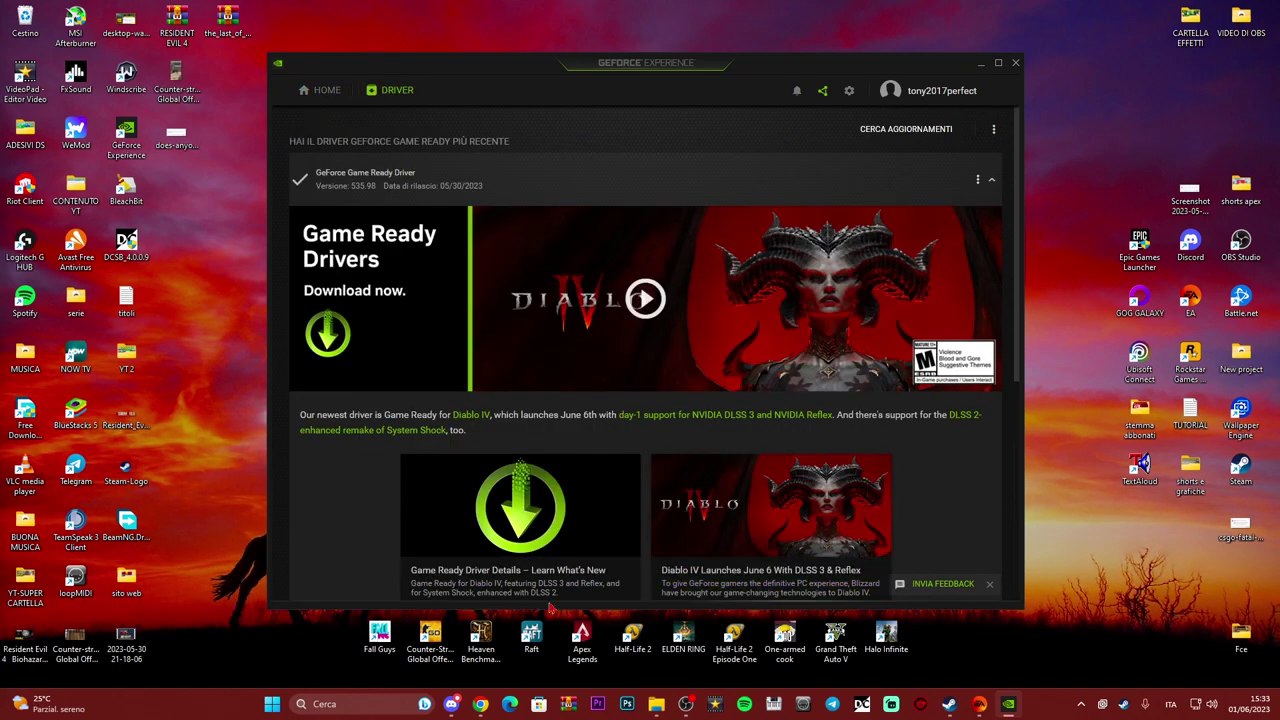
{"action": "left_click_drag", "start_coordinate": [745, 76], "coordinate": [871, 69]}
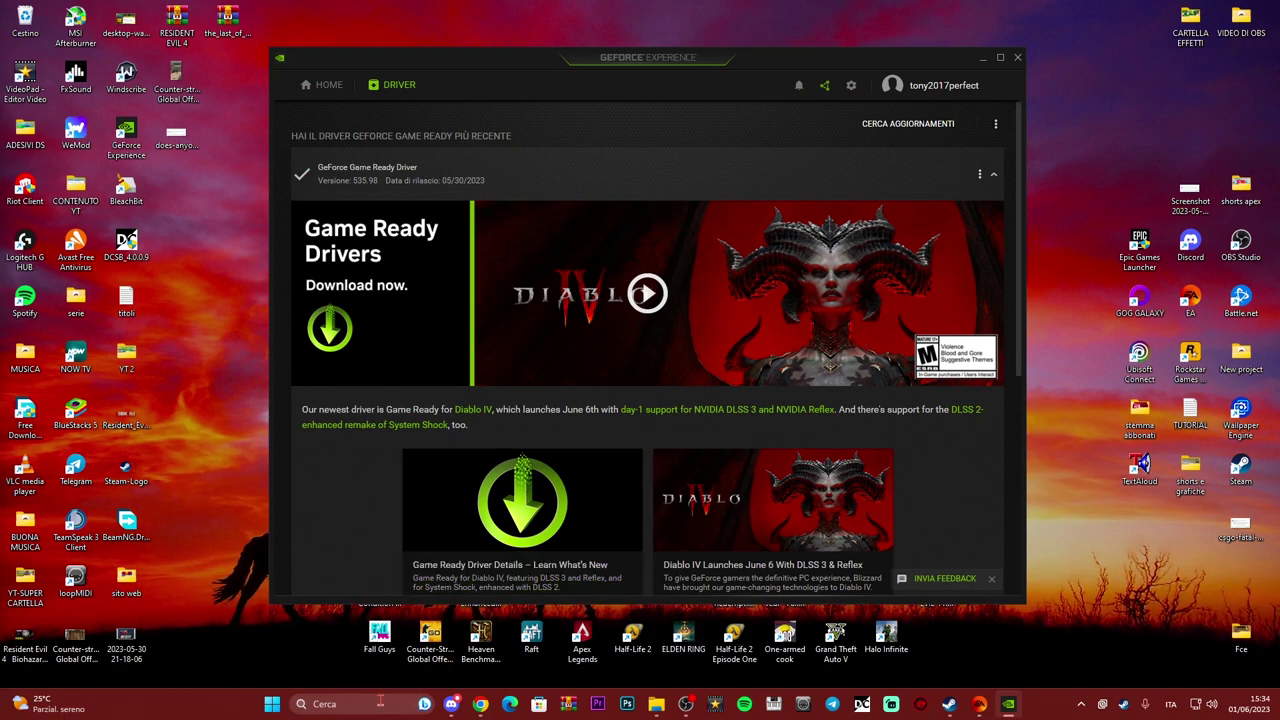
Switch to Chrome and look through the AMD Software Adrenalin Edition page, dismissing its cookie notice.
{"action": "left_click", "coordinate": [480, 704]}
{"action": "scroll", "coordinate": [673, 268], "scroll_direction": "down", "scroll_amount": 5}
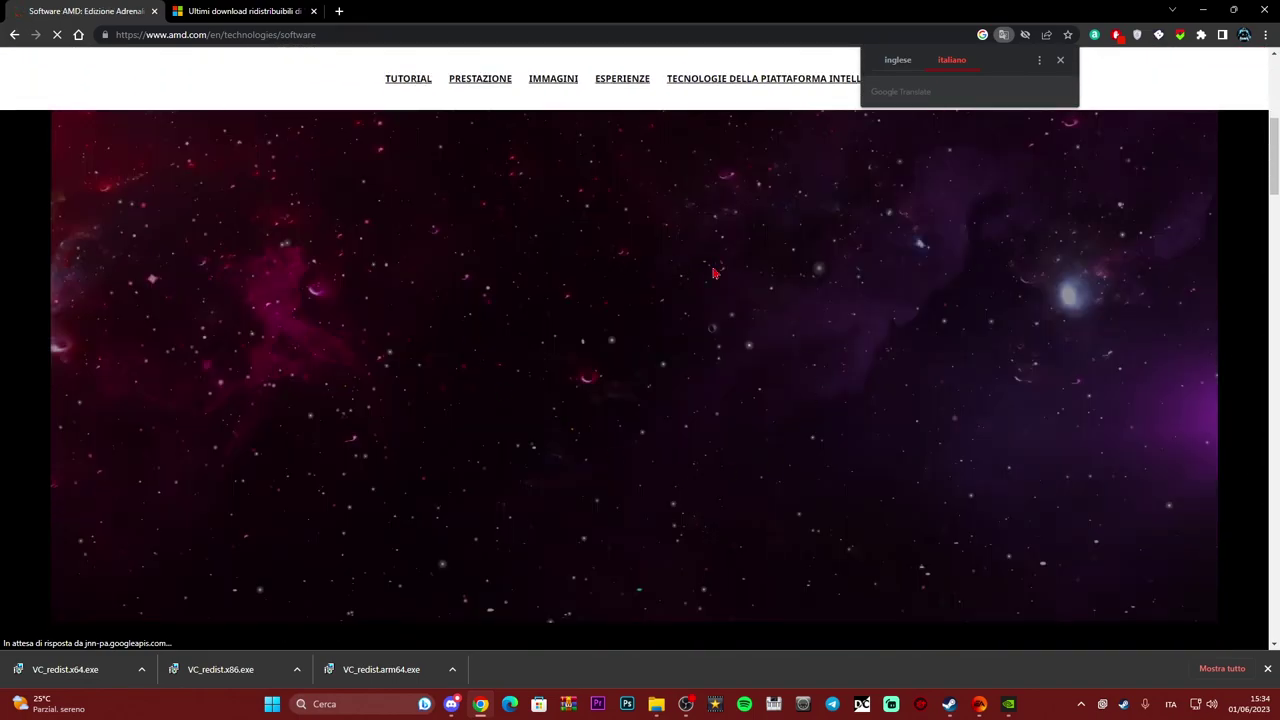
{"action": "scroll", "coordinate": [767, 287], "scroll_direction": "down", "scroll_amount": 10}
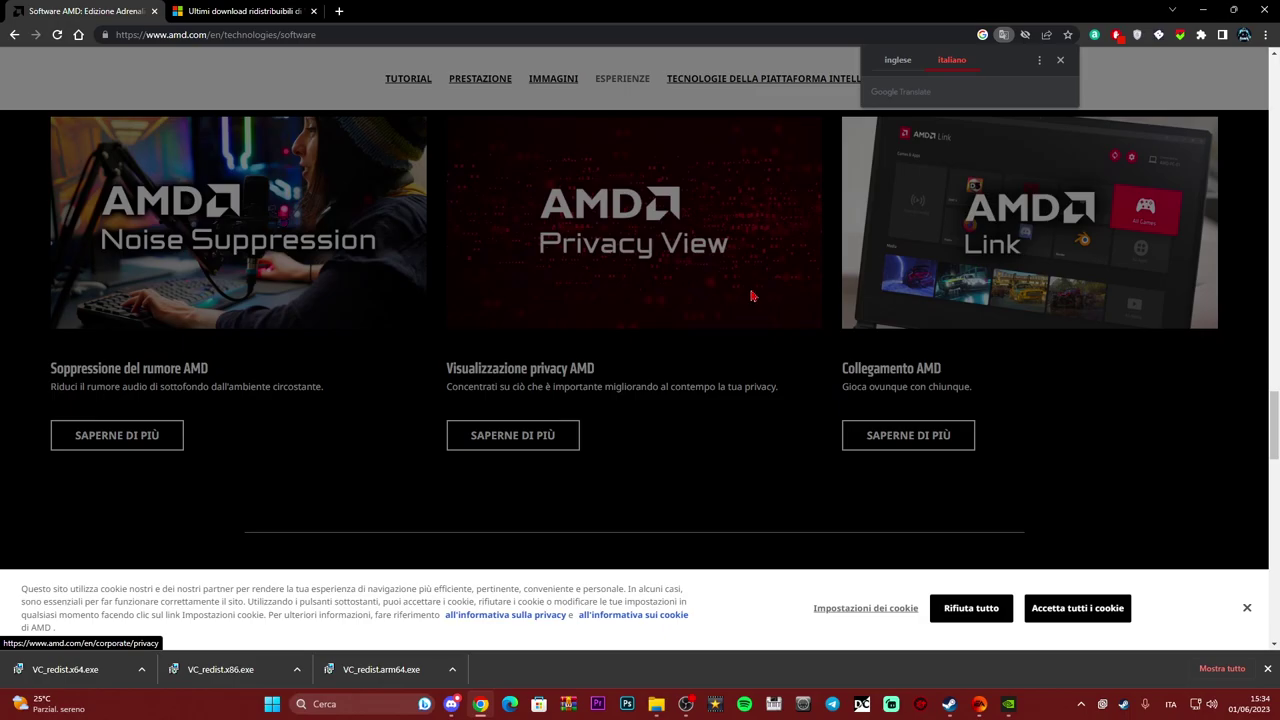
{"action": "left_click", "coordinate": [1247, 607]}
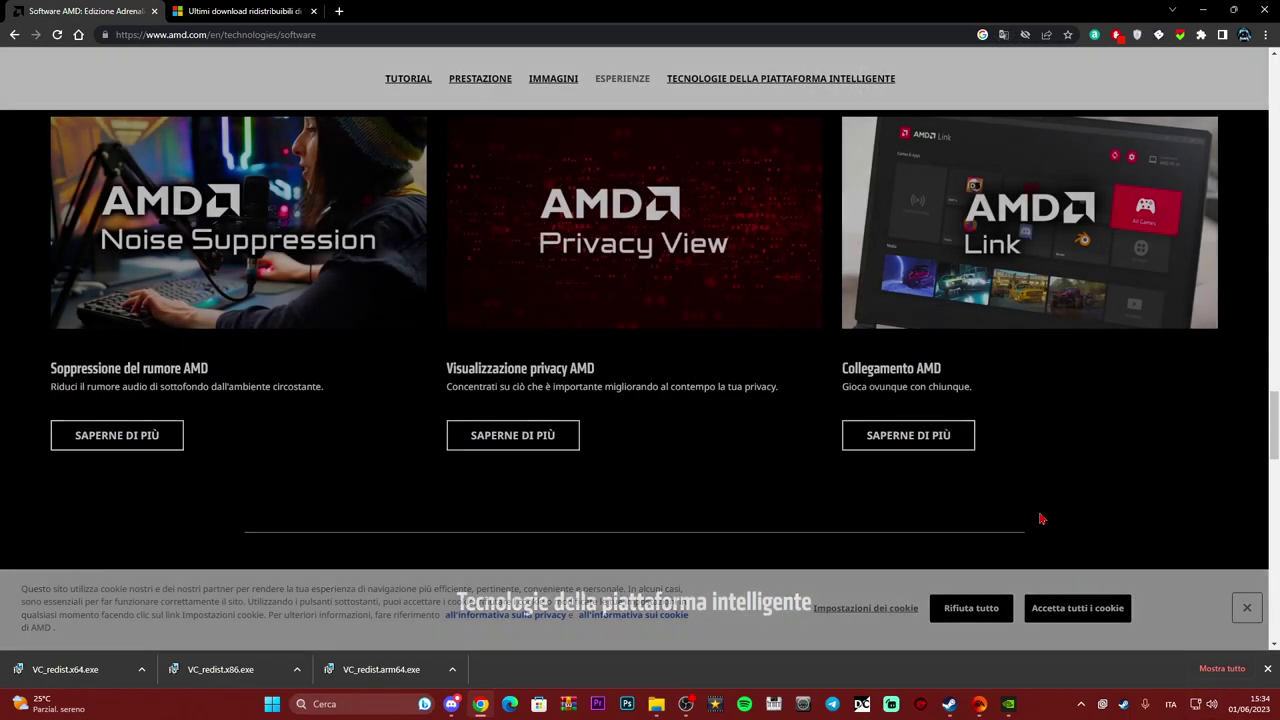
{"action": "scroll", "coordinate": [1000, 480], "scroll_direction": "down", "scroll_amount": 5}
{"action": "scroll", "coordinate": [900, 420], "scroll_direction": "up", "scroll_amount": 15}
{"action": "scroll", "coordinate": [876, 396], "scroll_direction": "up", "scroll_amount": 20}
{"action": "scroll", "coordinate": [876, 396], "scroll_direction": "down", "scroll_amount": 5}
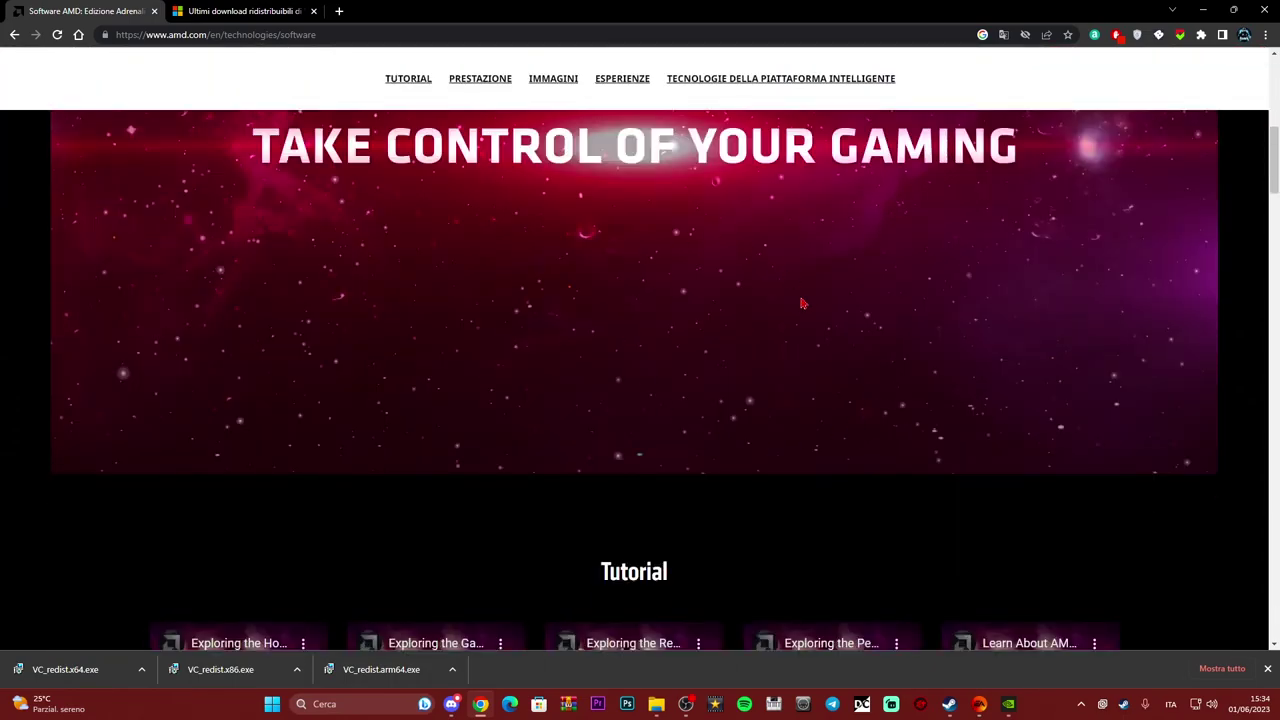
Look over the AMD Software introduction and tutorial videos, and close the AMD page.
{"action": "scroll", "coordinate": [585, 313], "scroll_direction": "up", "scroll_amount": 2}
{"action": "scroll", "coordinate": [650, 353], "scroll_direction": "up", "scroll_amount": 5}
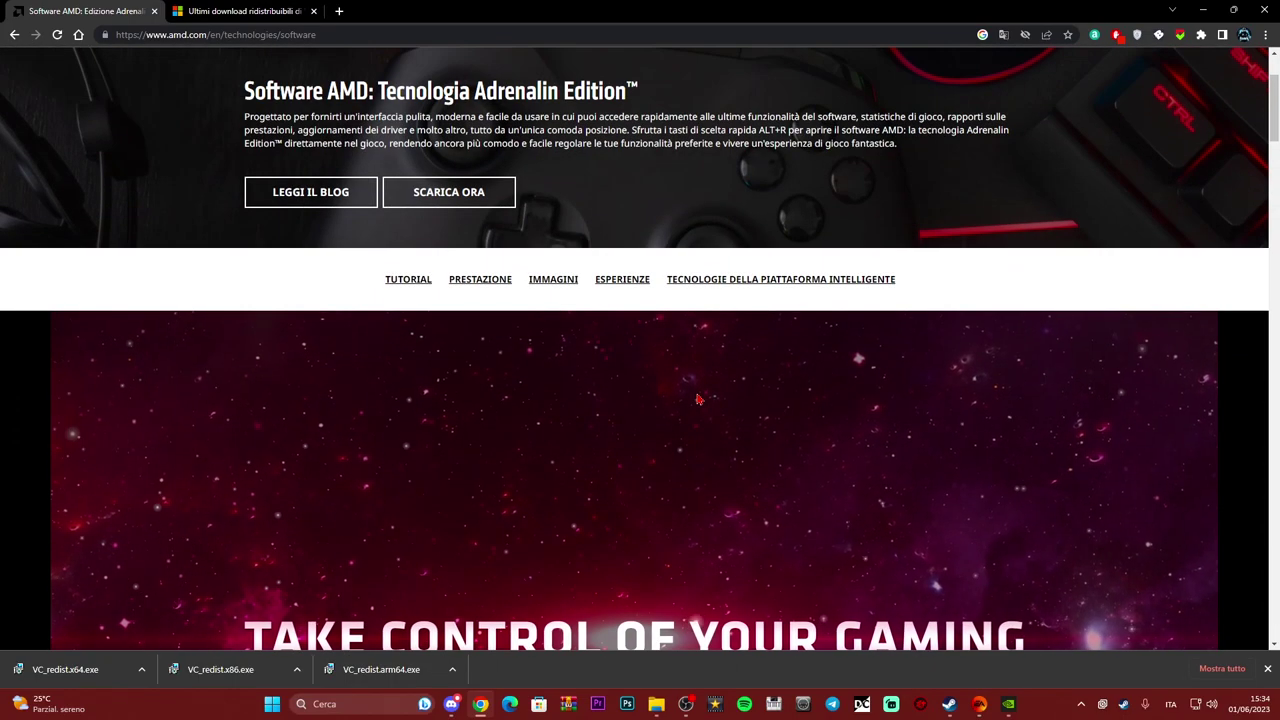
{"action": "scroll", "coordinate": [700, 320], "scroll_direction": "down", "scroll_amount": 8}
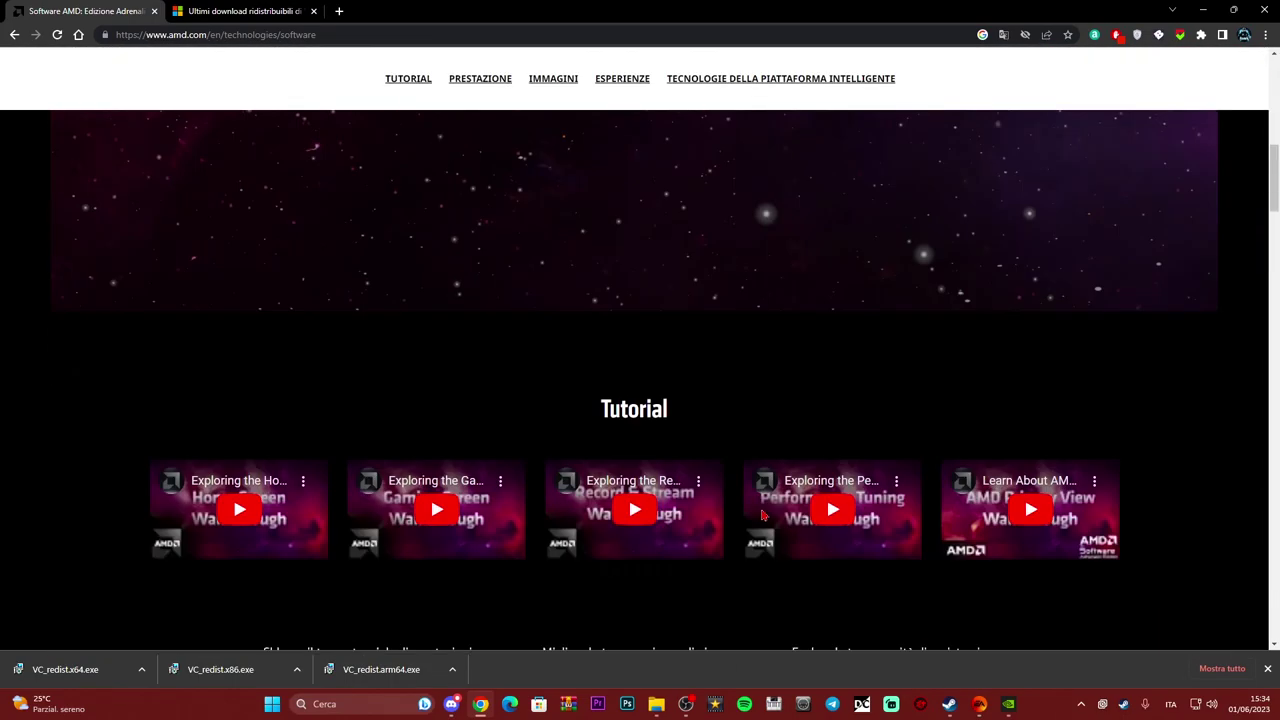
{"action": "scroll", "coordinate": [700, 320], "scroll_direction": "up", "scroll_amount": 8}
{"action": "scroll", "coordinate": [745, 341], "scroll_direction": "down", "scroll_amount": 6}
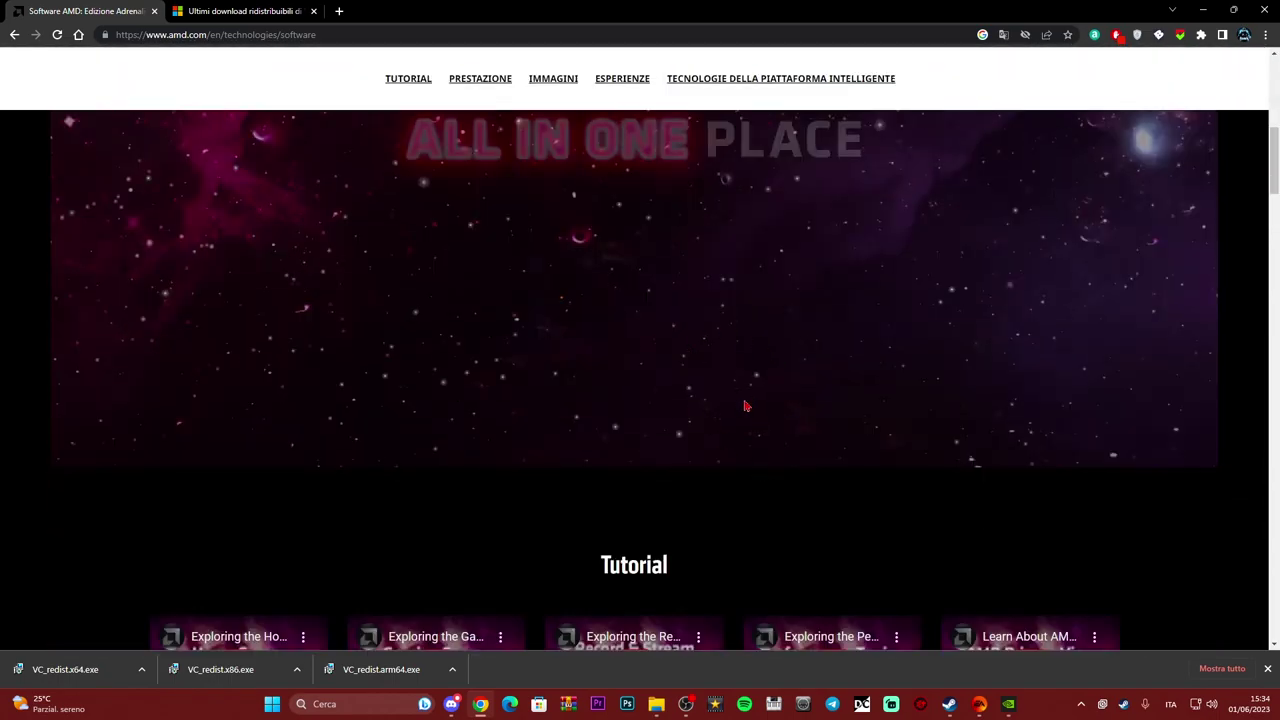
{"action": "left_click", "coordinate": [155, 11]}
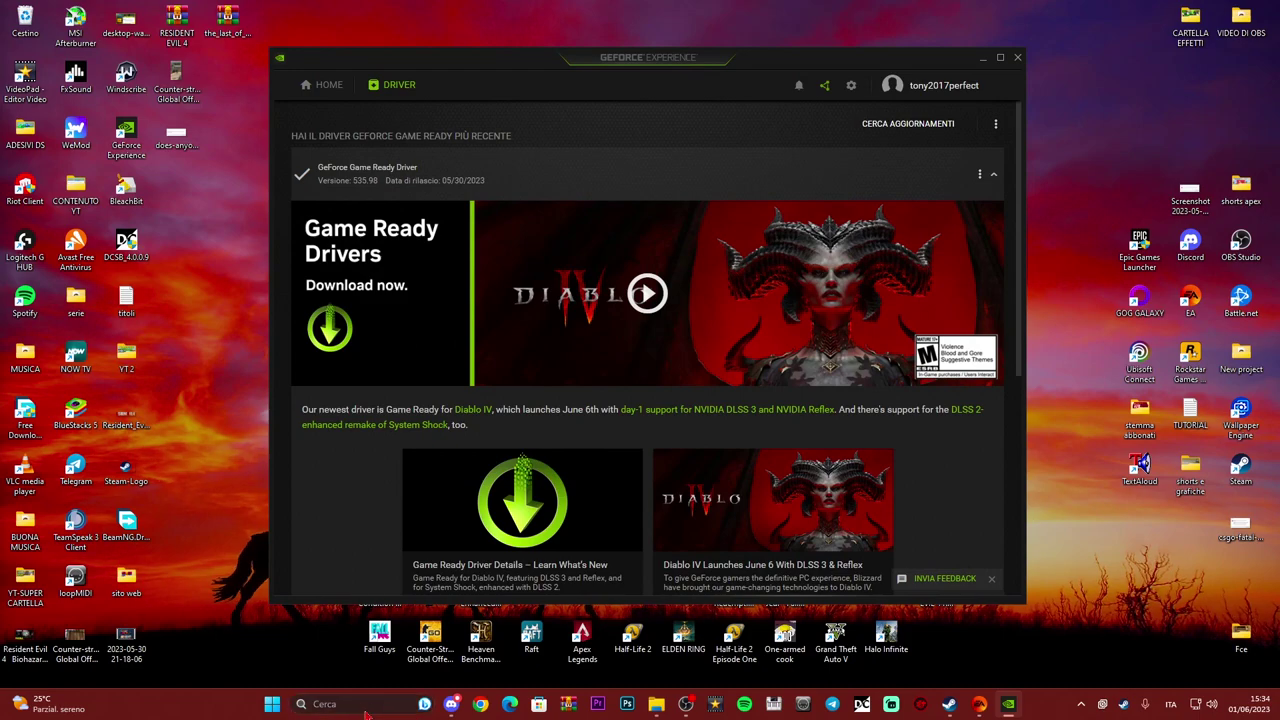
Open Windows Update, check for available updates, and clear the Settings and GeForce Experience windows off the desktop.
{"action": "left_click", "coordinate": [366, 712]}
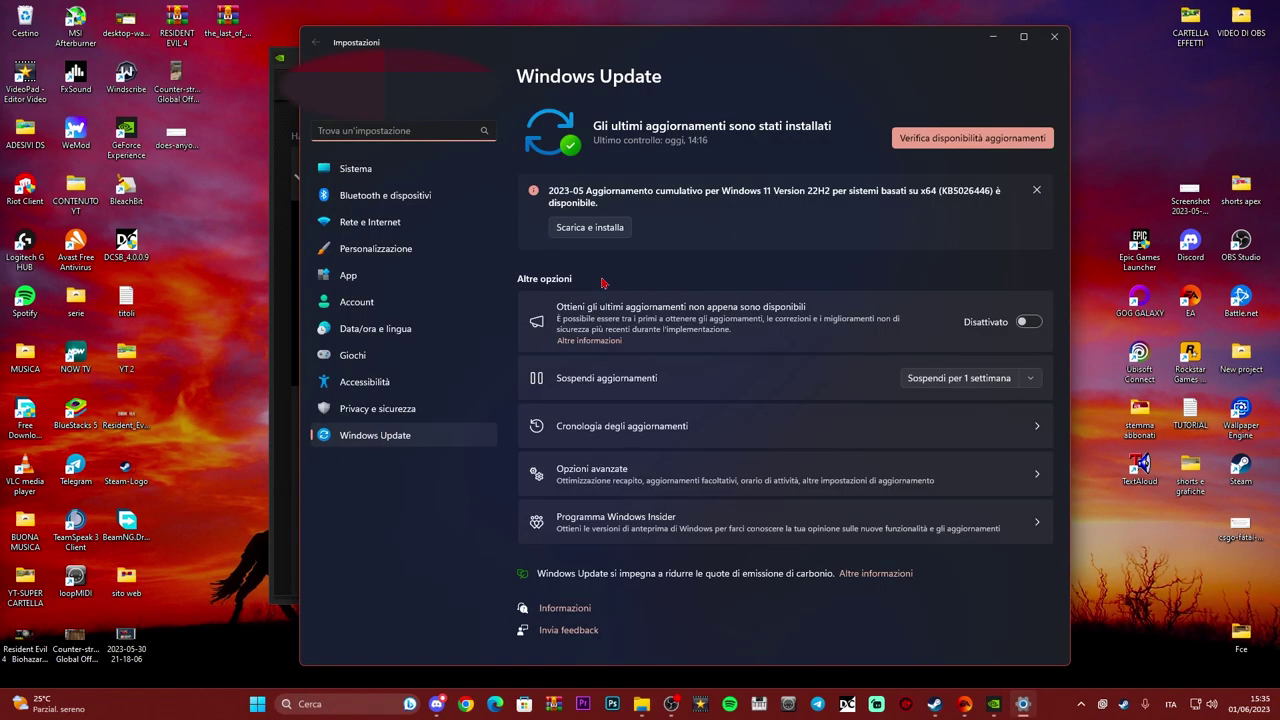
{"action": "left_click", "coordinate": [968, 139]}
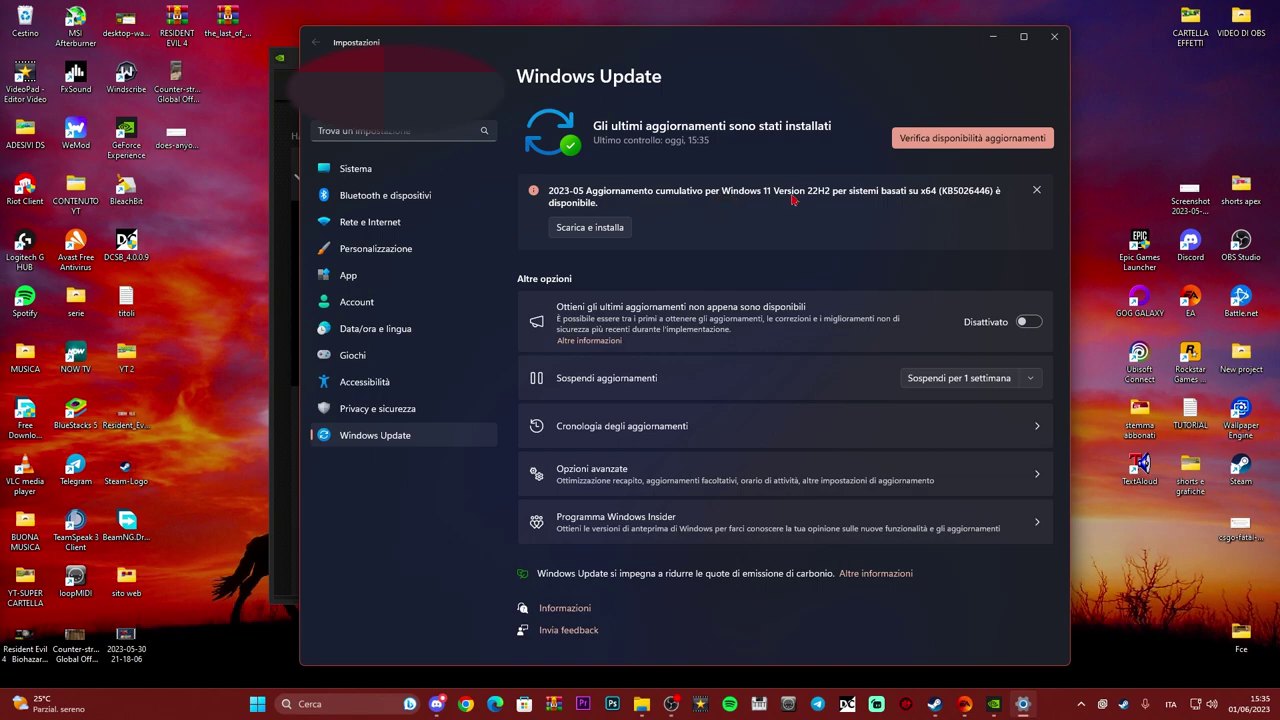
{"action": "left_click", "coordinate": [1054, 36]}
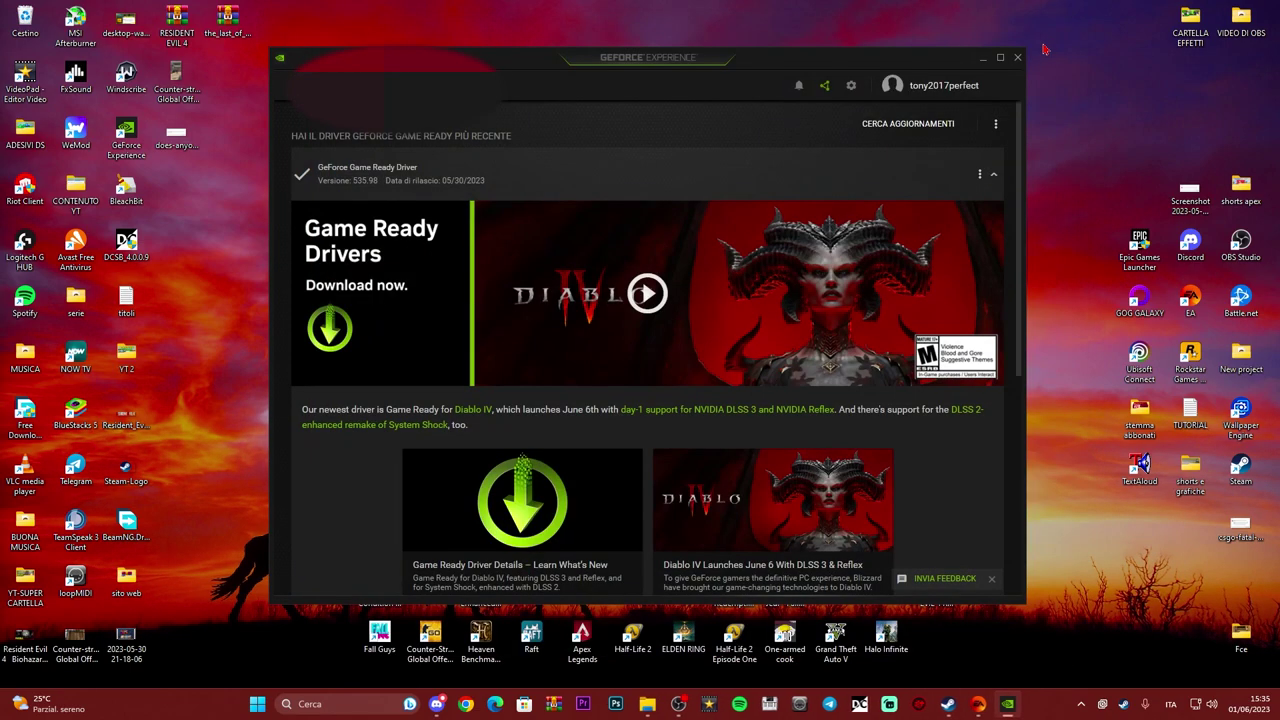
{"action": "left_click", "coordinate": [983, 62]}
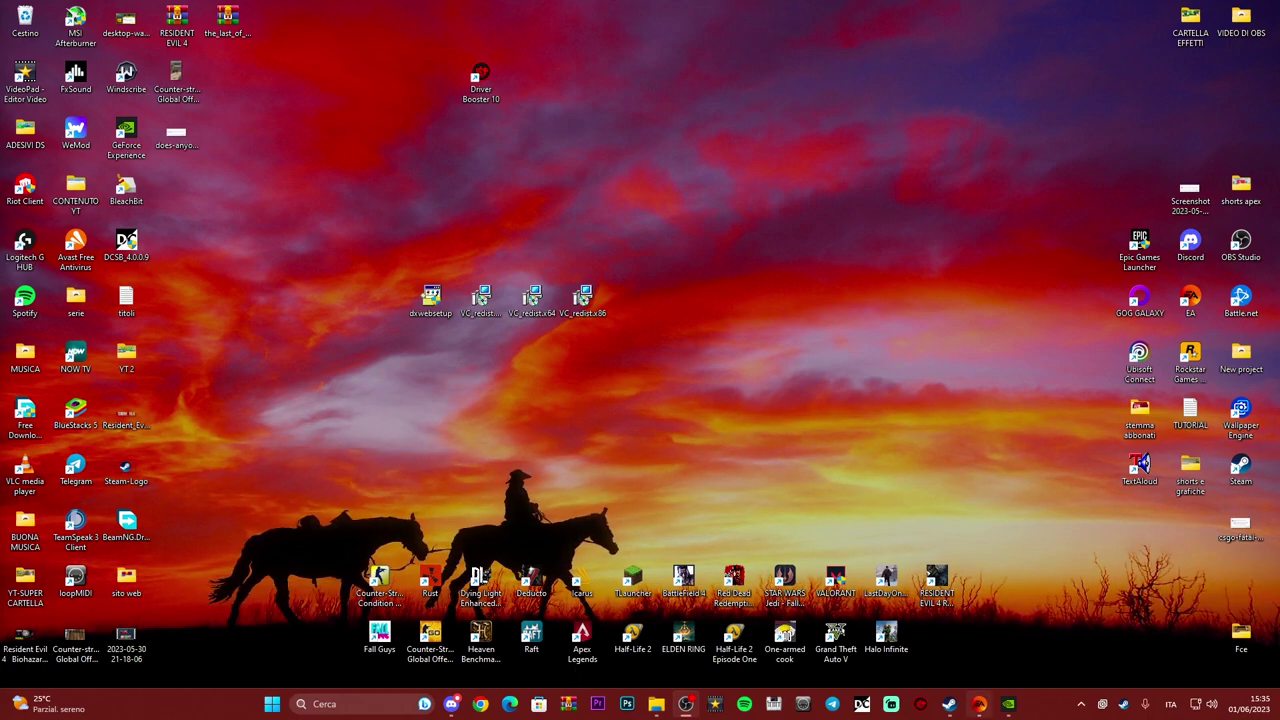
Bring up the EA app and the Steam library and reposition both windows on the desktop.
{"action": "left_click", "coordinate": [979, 704]}
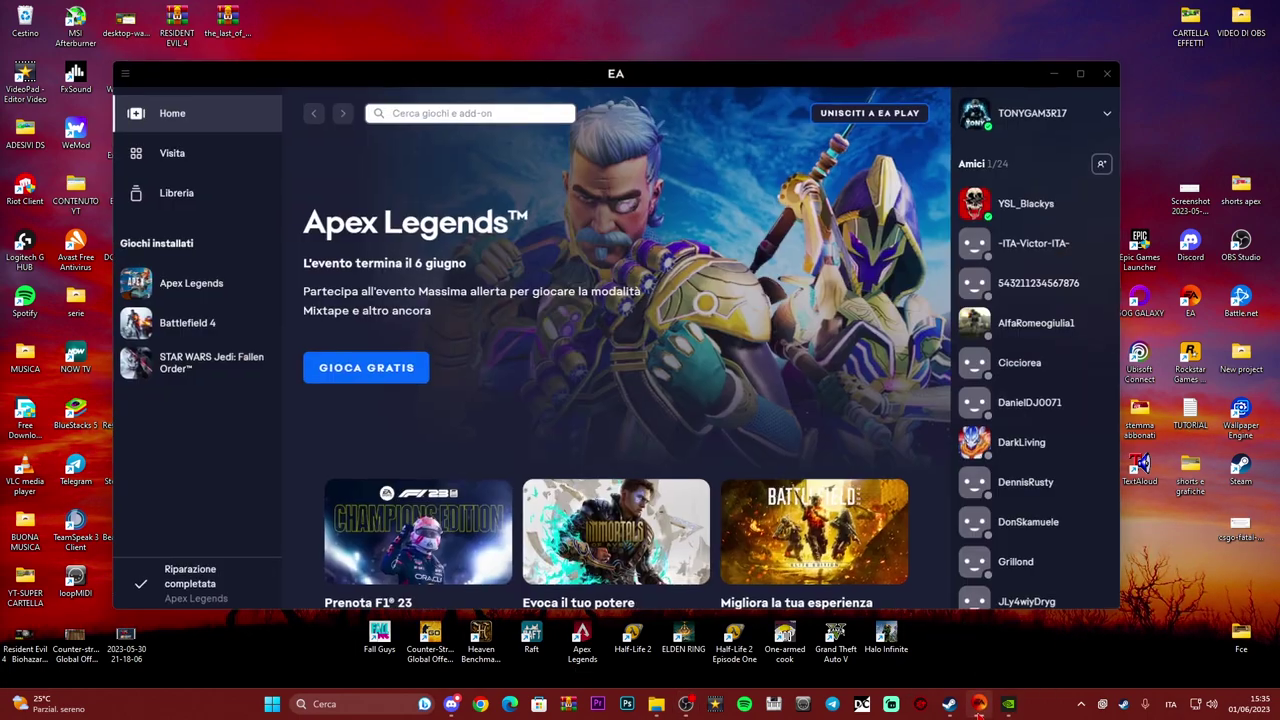
{"action": "left_click_drag", "start_coordinate": [690, 81], "coordinate": [704, 79]}
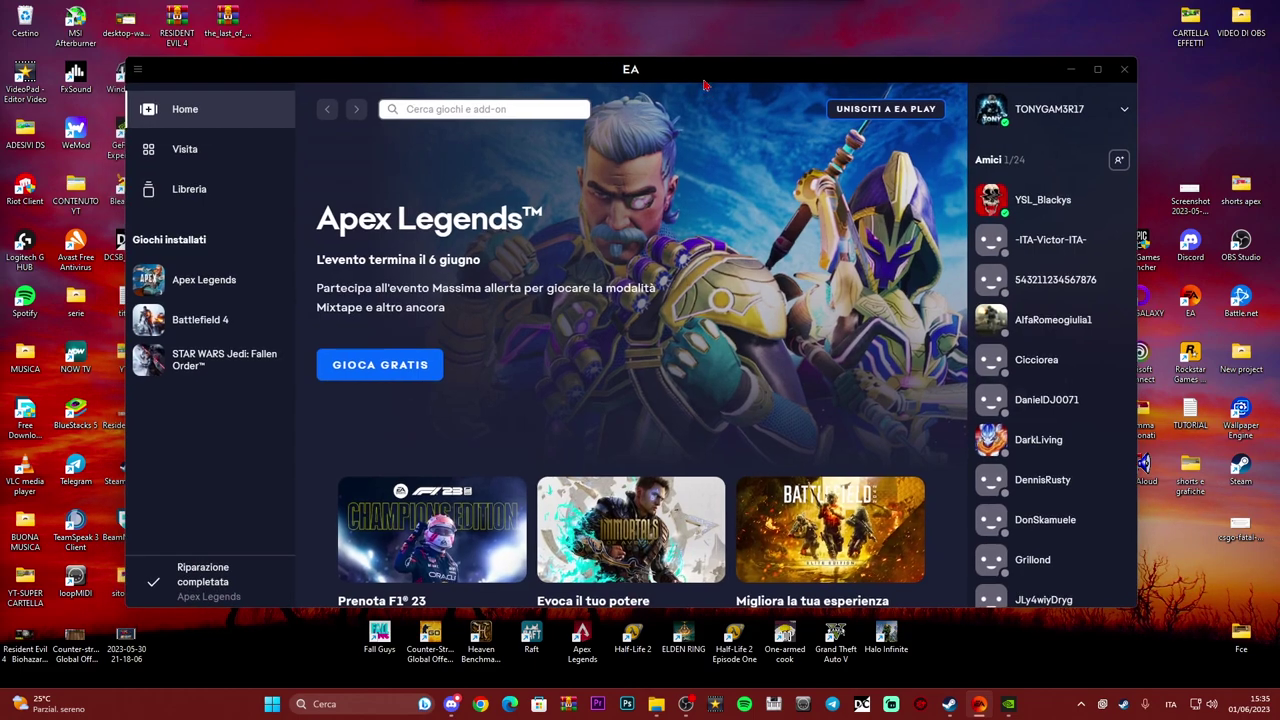
{"action": "left_click", "coordinate": [949, 704]}
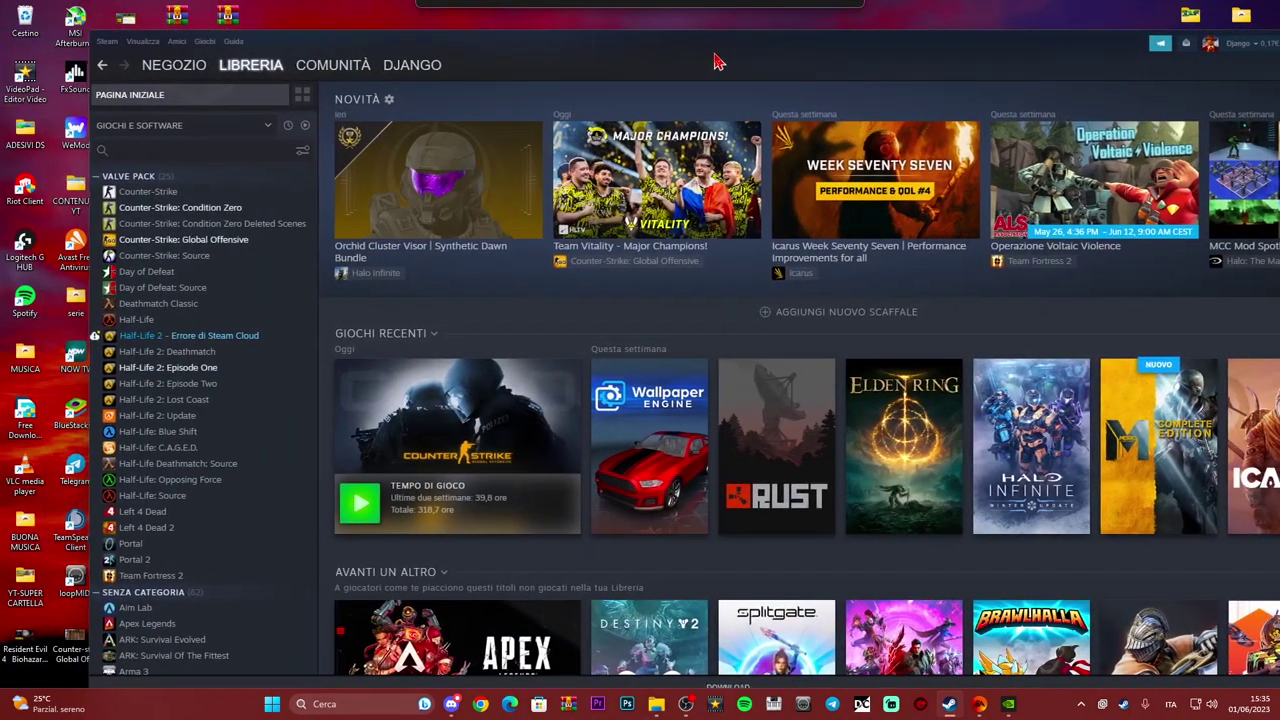
{"action": "left_click_drag", "start_coordinate": [714, 62], "coordinate": [634, 51]}
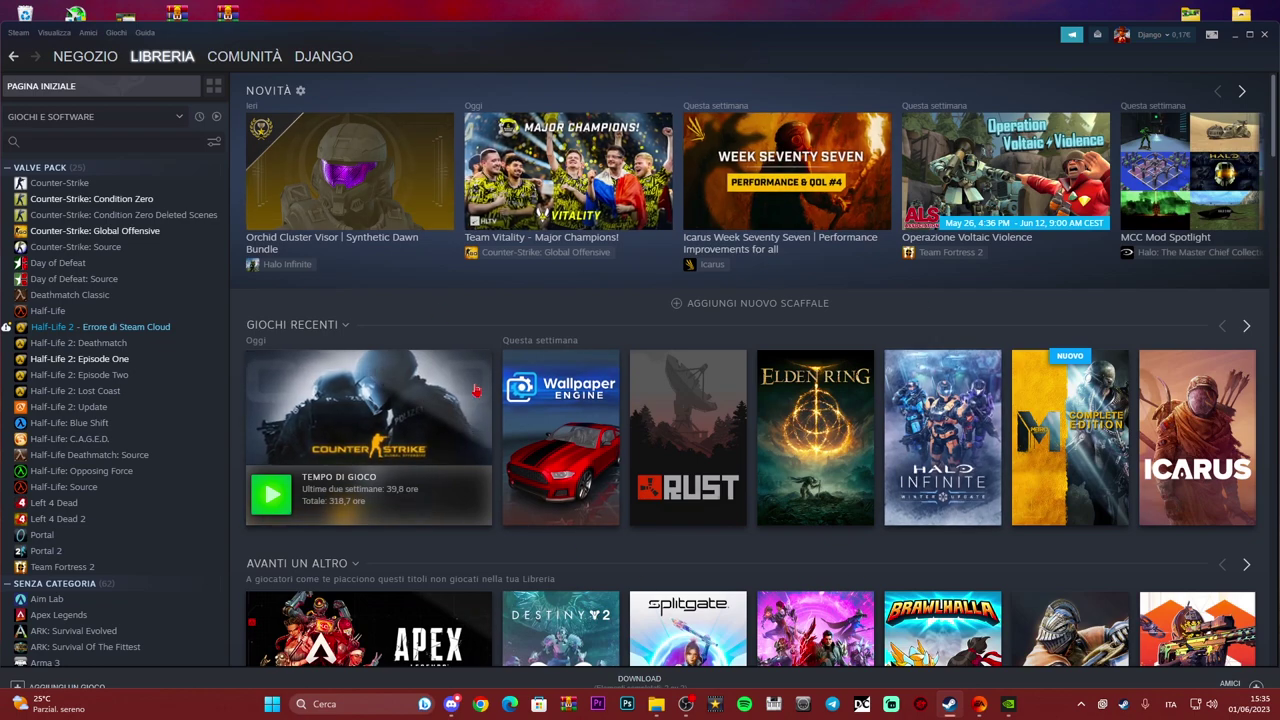
Browse the local files of Counter-Strike: Global Offensive from the Steam library, close the folder, and minimize Steam.
{"action": "left_click", "coordinate": [444, 408]}
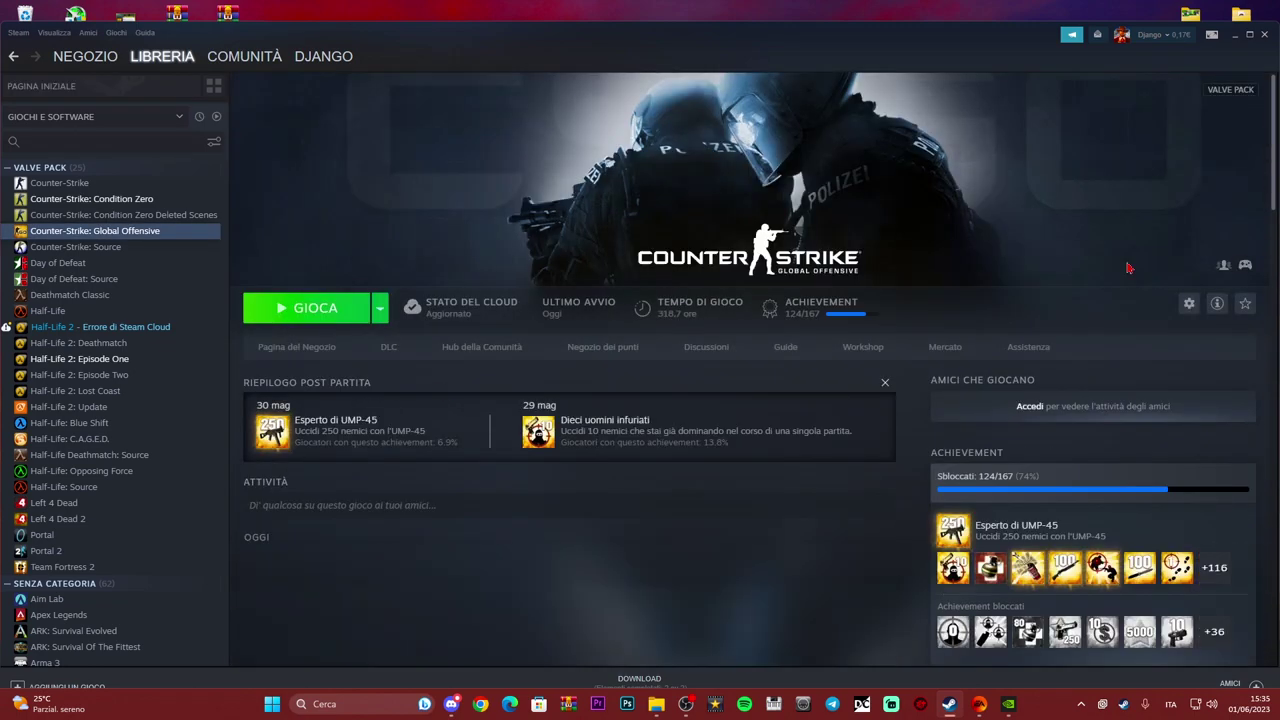
{"action": "left_click", "coordinate": [1191, 306]}
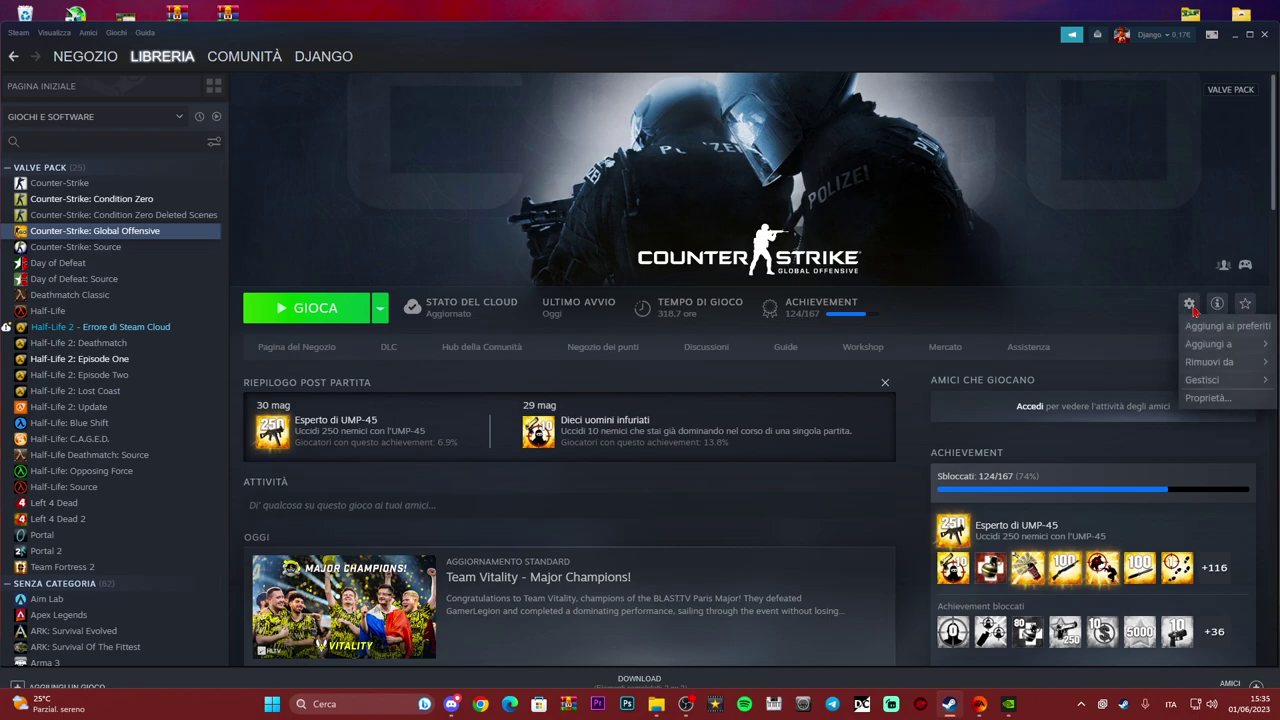
{"action": "mouse_move", "coordinate": [1203, 380]}
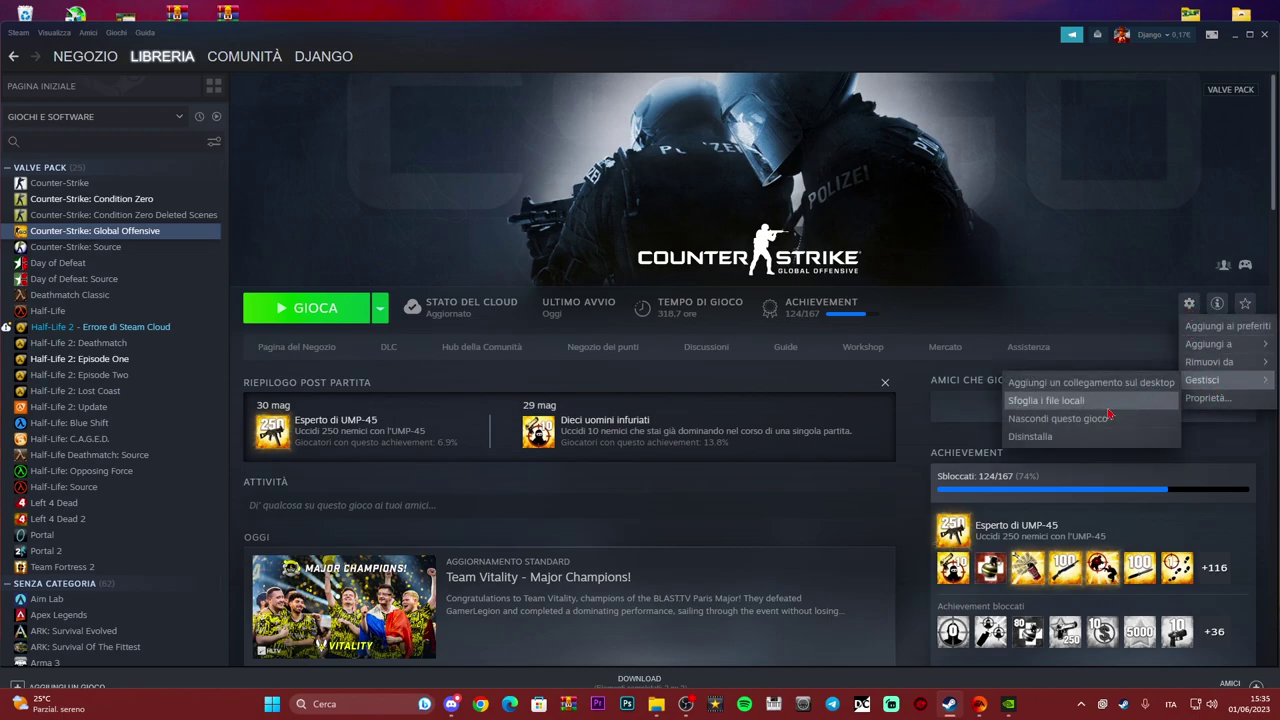
{"action": "left_click", "coordinate": [1069, 410]}
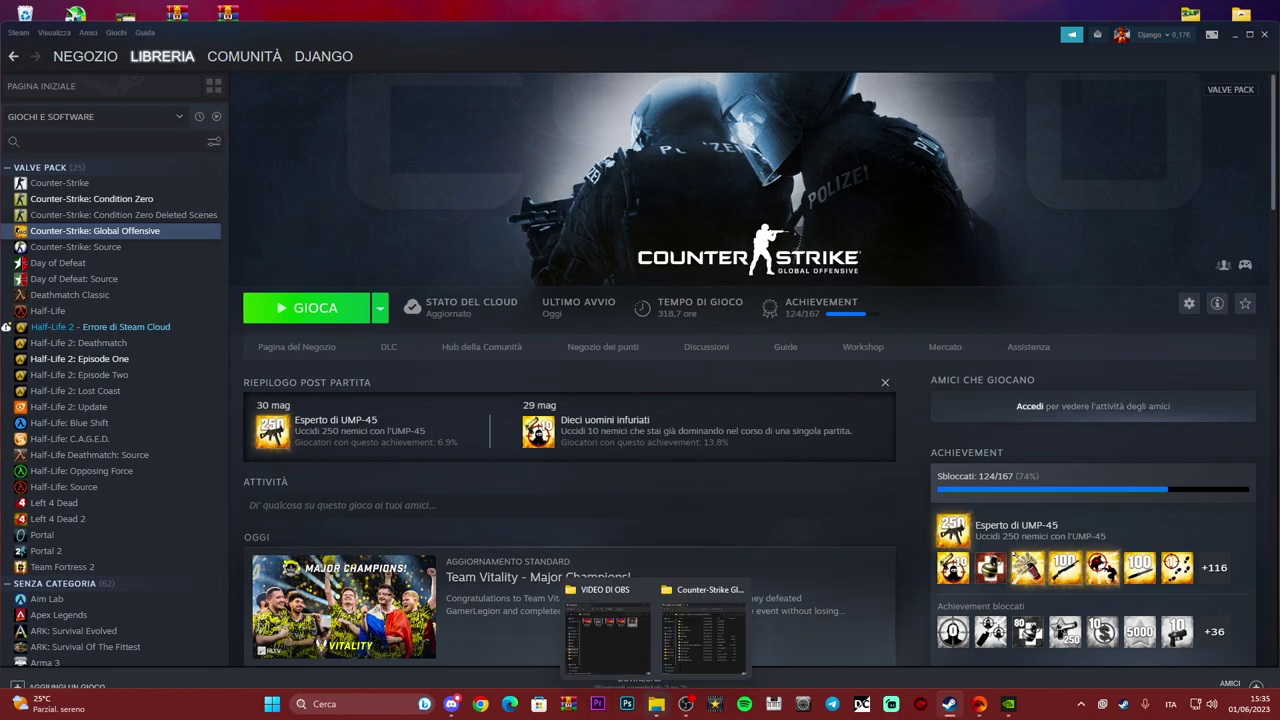
{"action": "left_click", "coordinate": [692, 650]}
{"action": "left_click", "coordinate": [1035, 70]}
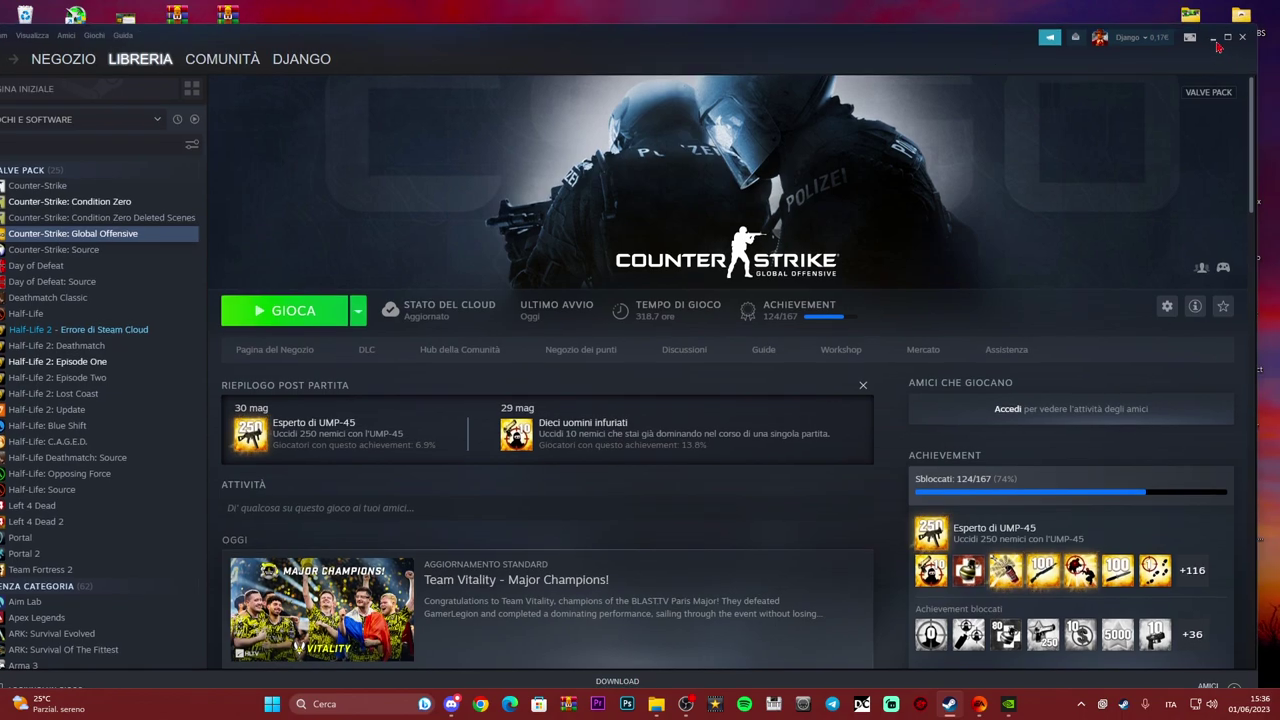
{"action": "left_click", "coordinate": [1215, 41]}
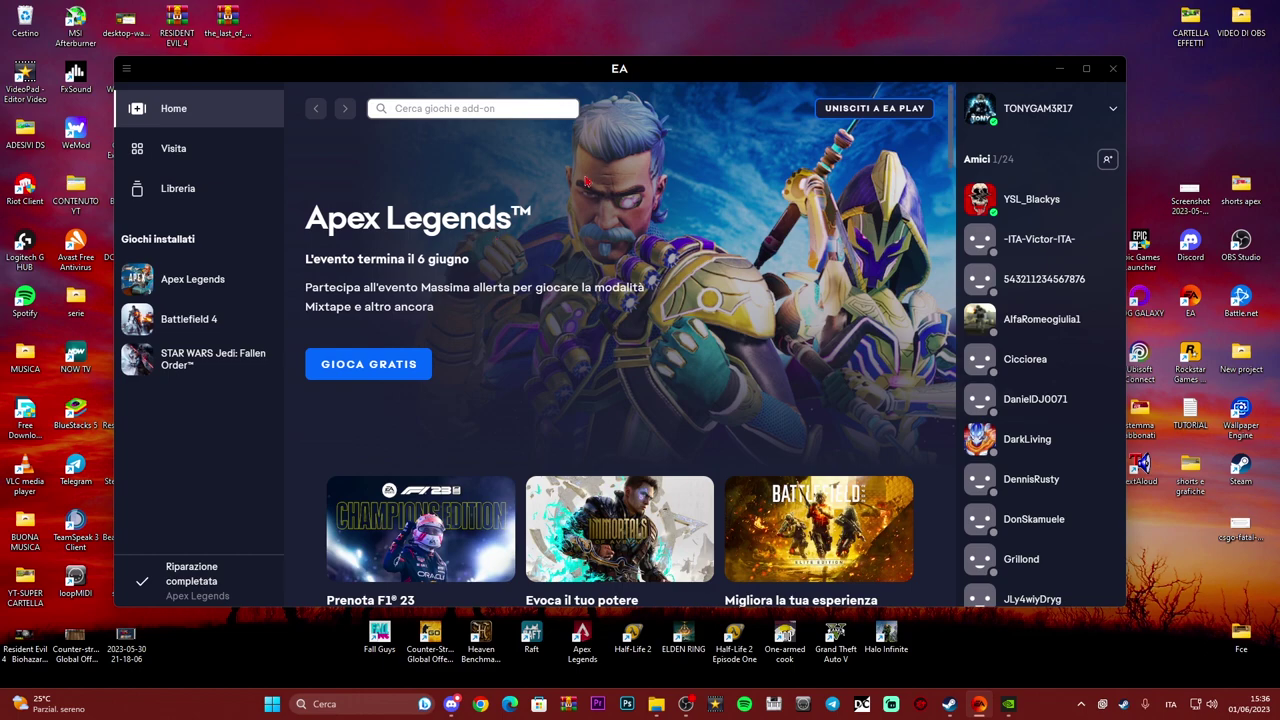
View the properties of Apex Legends in the EA app and open its installation folder E:\apex\Apex.
{"action": "left_click", "coordinate": [195, 290]}
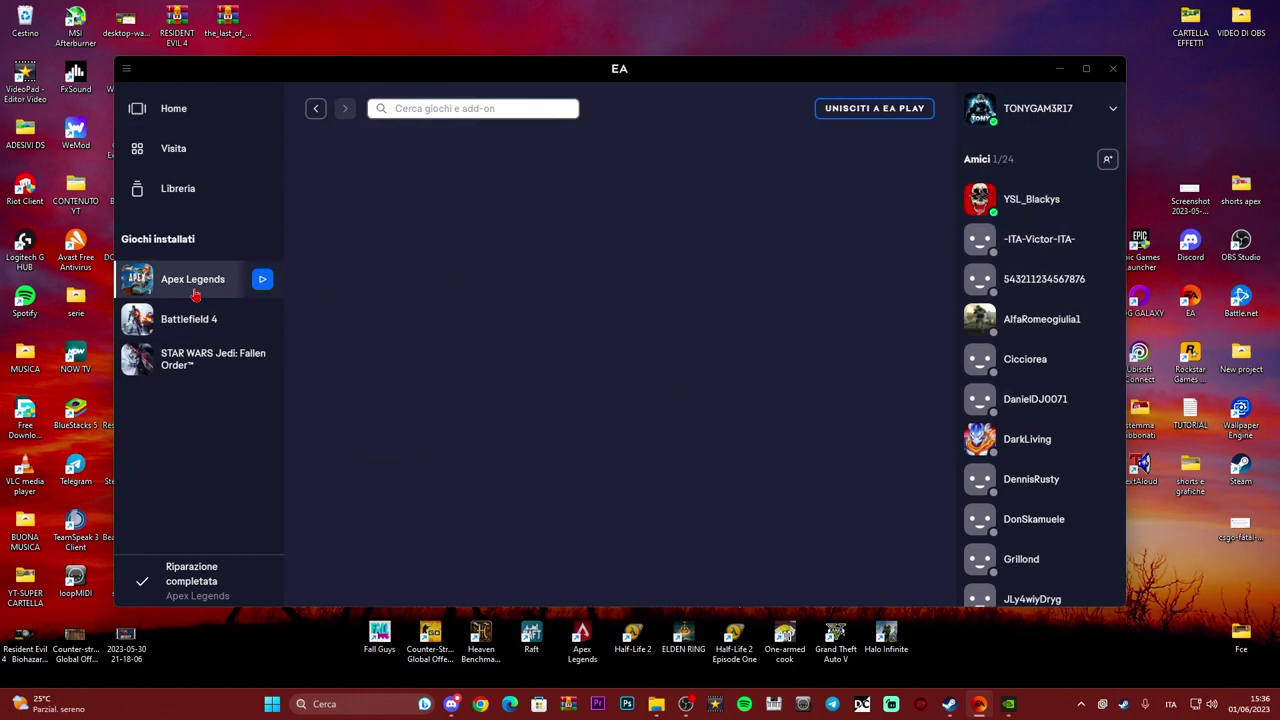
{"action": "left_click", "coordinate": [593, 506]}
{"action": "left_click", "coordinate": [605, 541]}
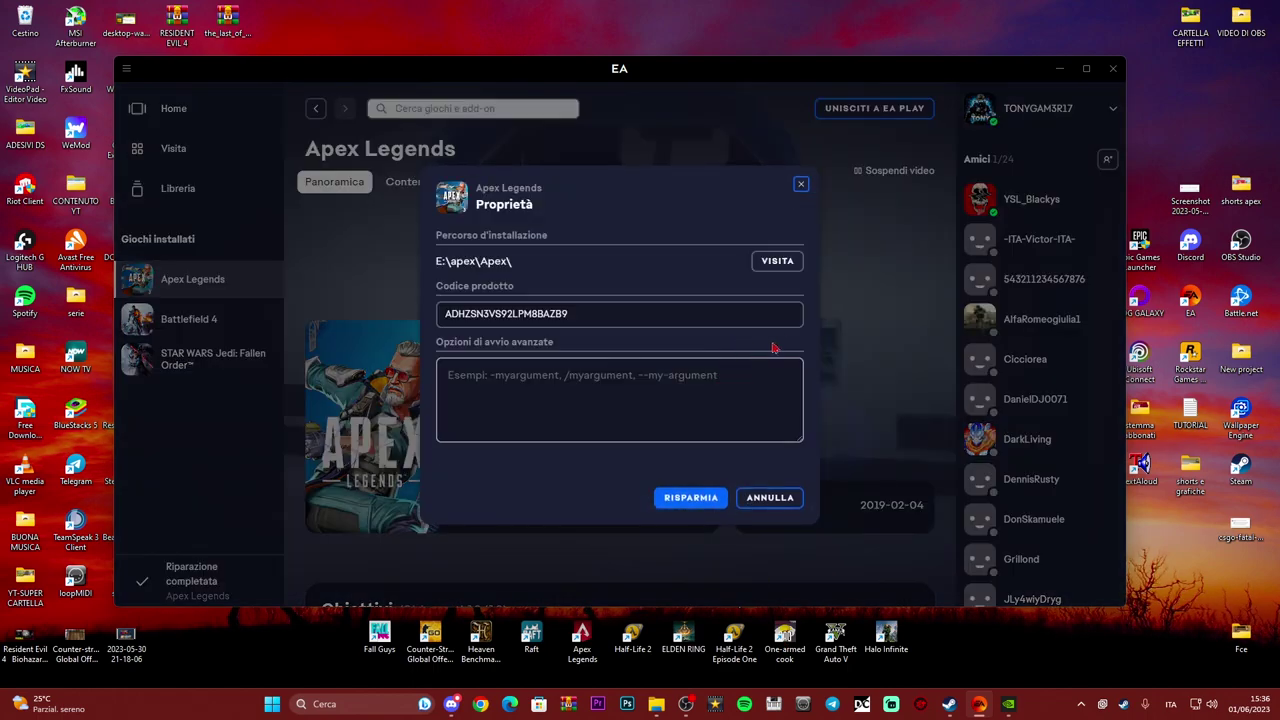
{"action": "left_click", "coordinate": [779, 262]}
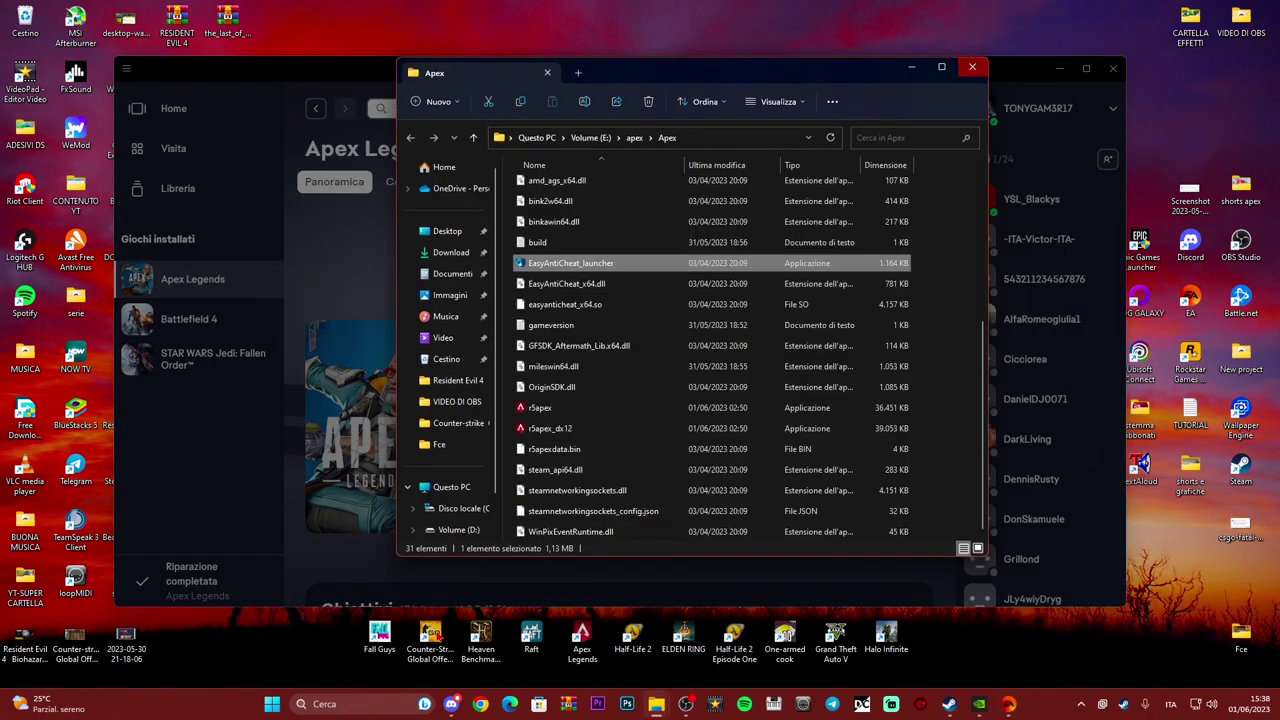
Delete EasyAntiCheat_launcher, r5apex and r5apex_dx12 from the Apex folder and close the folder.
{"action": "key", "text": "F2"}
{"action": "key", "text": "Tab"}
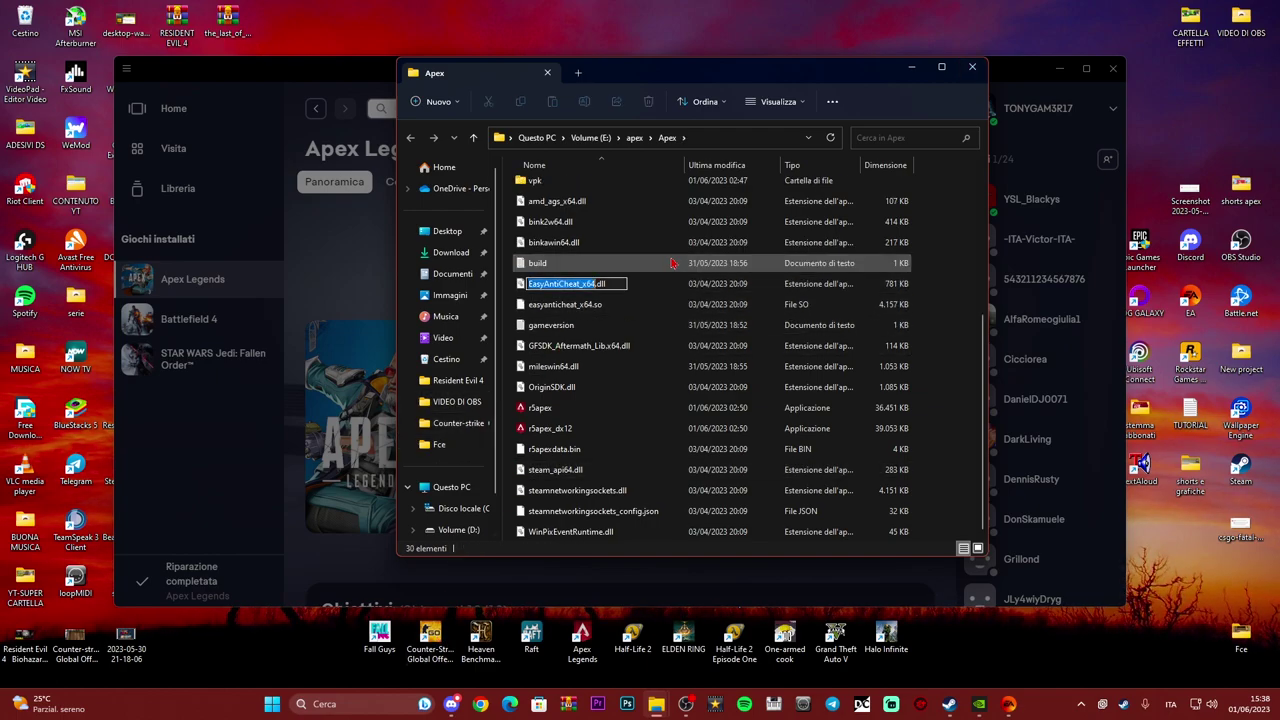
{"action": "left_click", "coordinate": [534, 412]}
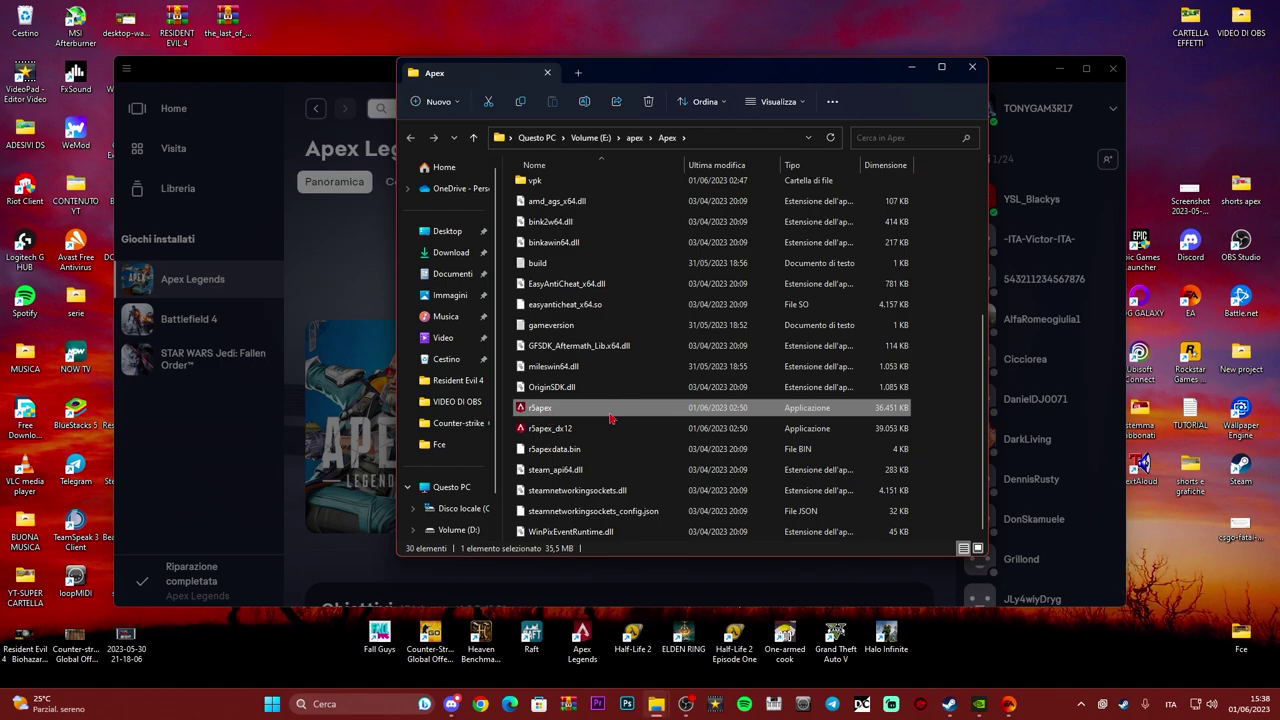
{"action": "key", "text": "Delete"}
{"action": "left_click", "coordinate": [600, 436]}
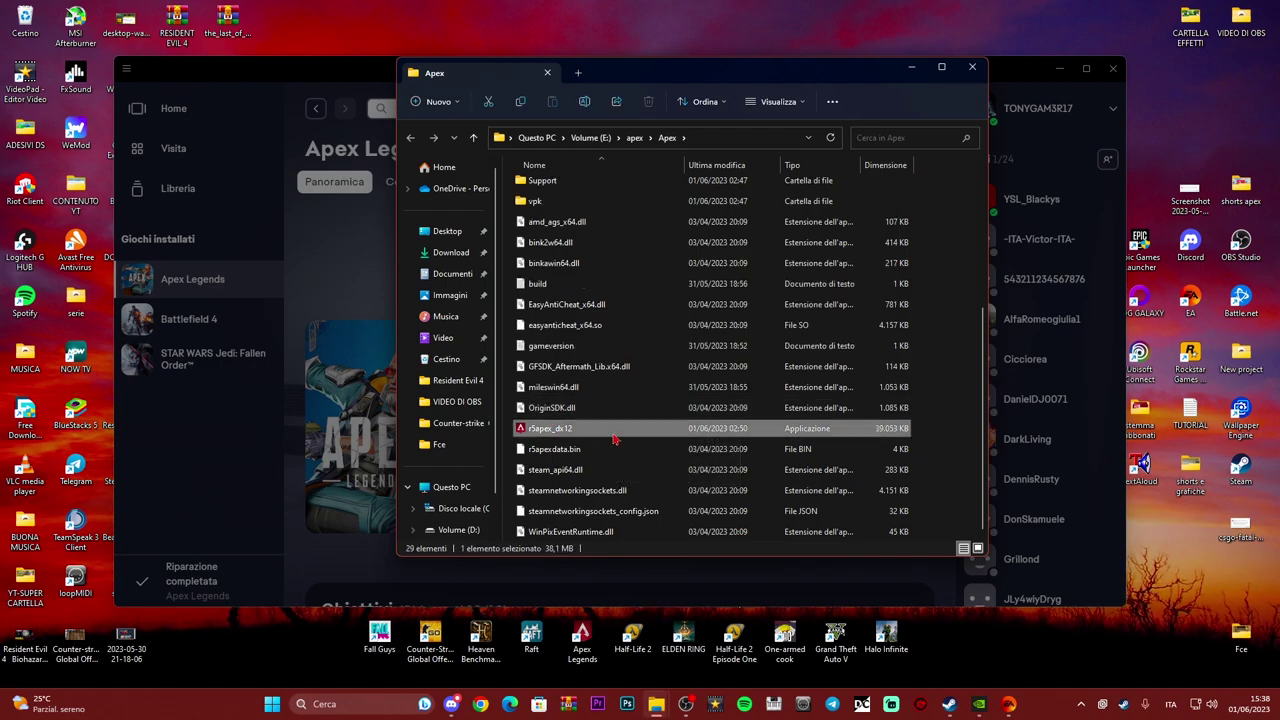
{"action": "key", "text": "Delete"}
{"action": "left_click", "coordinate": [970, 68]}
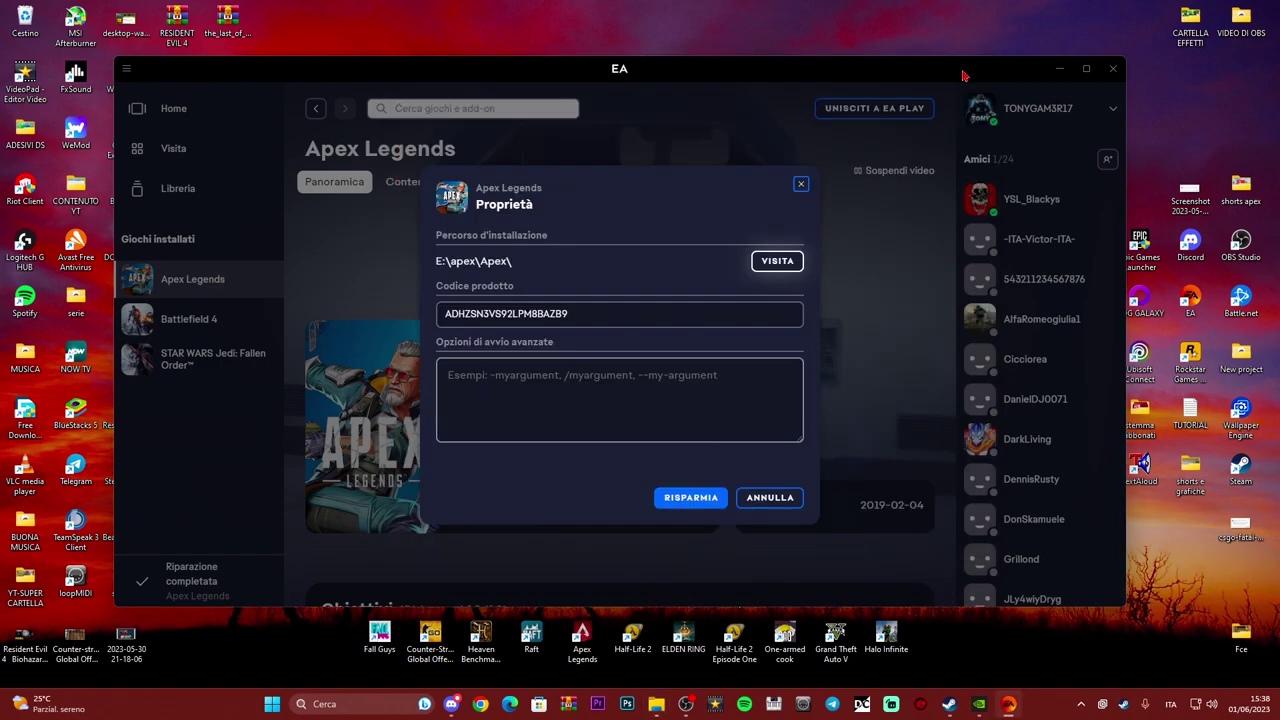
Close the game's properties, launch Apex Legends, and start the repair of its damaged files.
{"action": "left_click", "coordinate": [801, 184]}
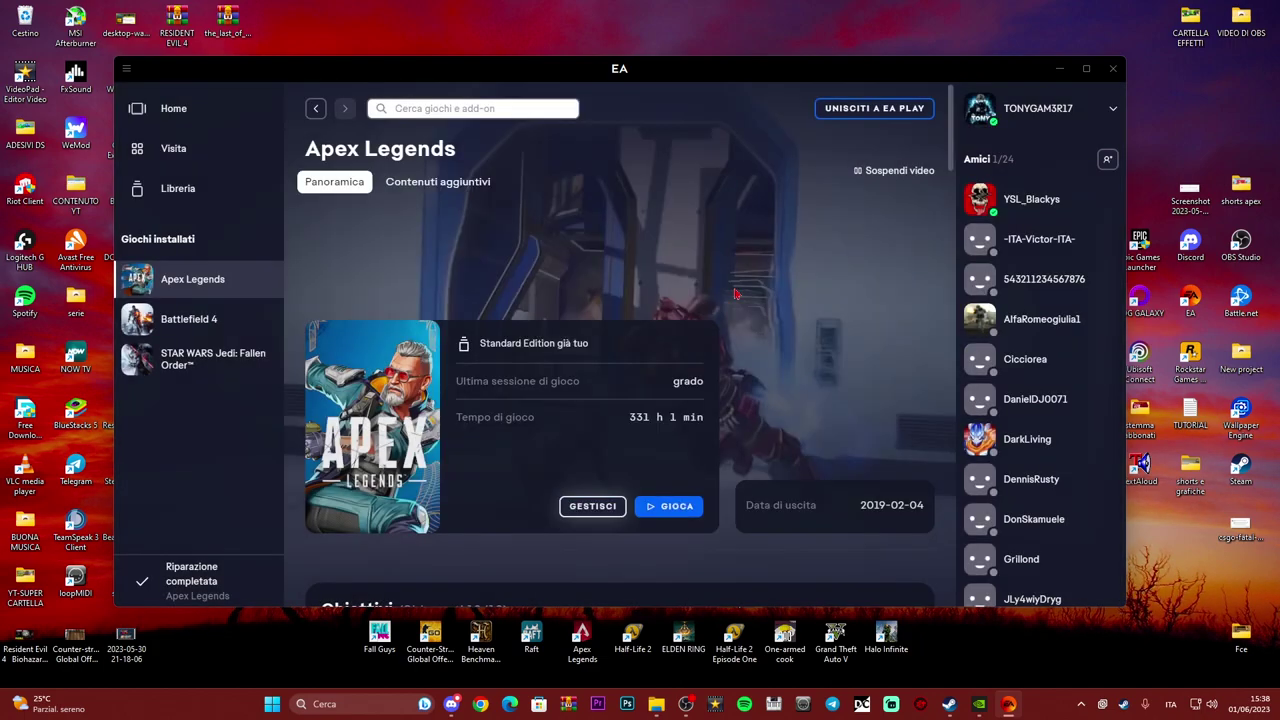
{"action": "left_click", "coordinate": [663, 508]}
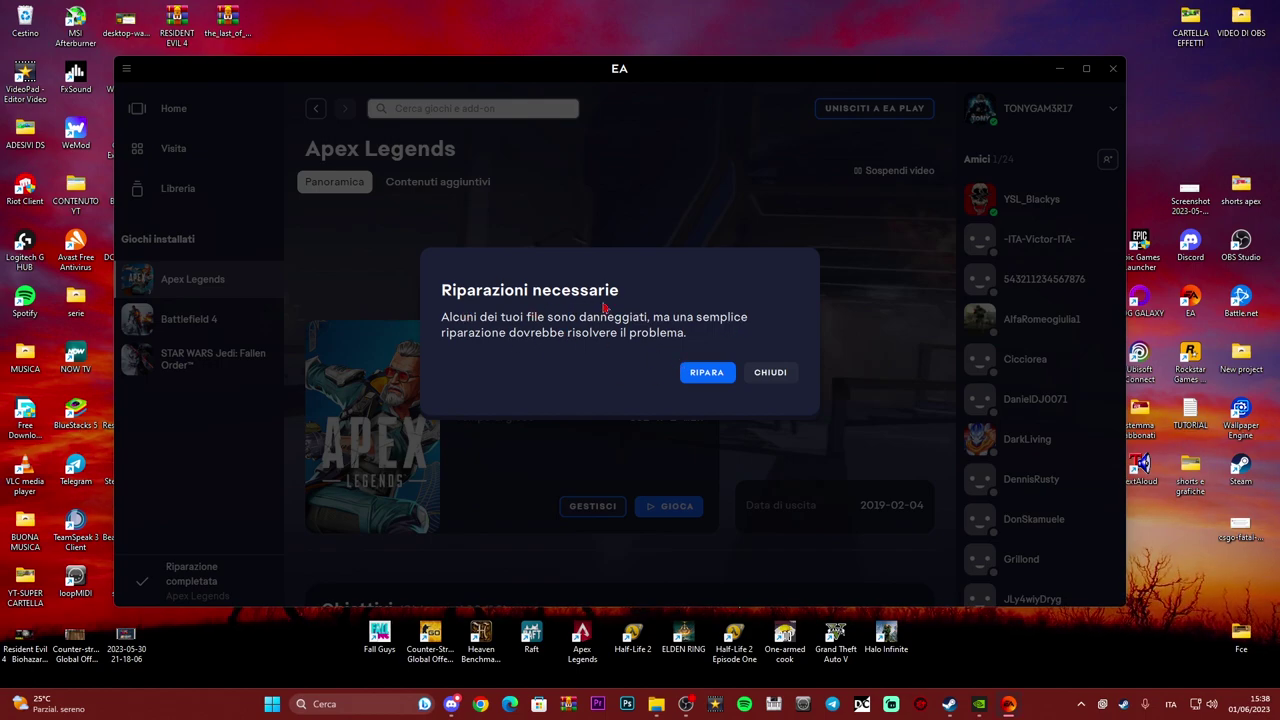
{"action": "left_click", "coordinate": [690, 376]}
{"action": "left_click", "coordinate": [775, 378]}
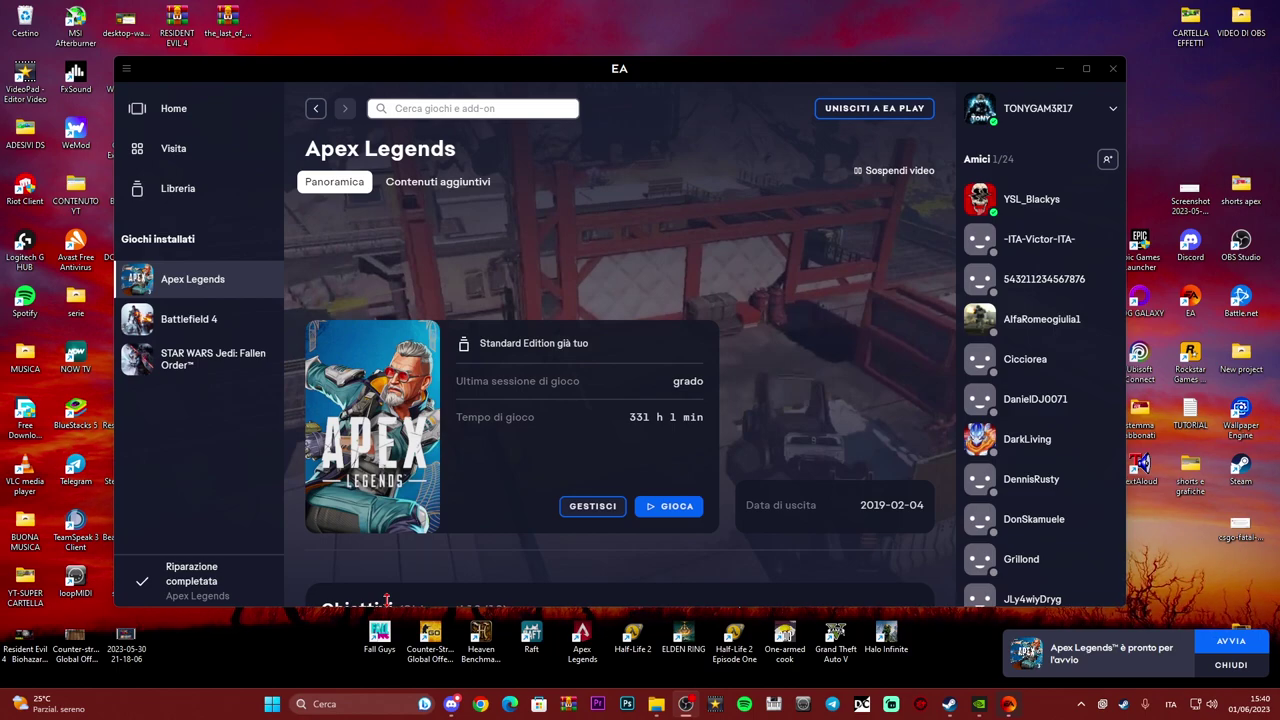
Reopen the Apex Legends installation folder from the game's properties and go to its application files.
{"action": "left_click", "coordinate": [583, 506]}
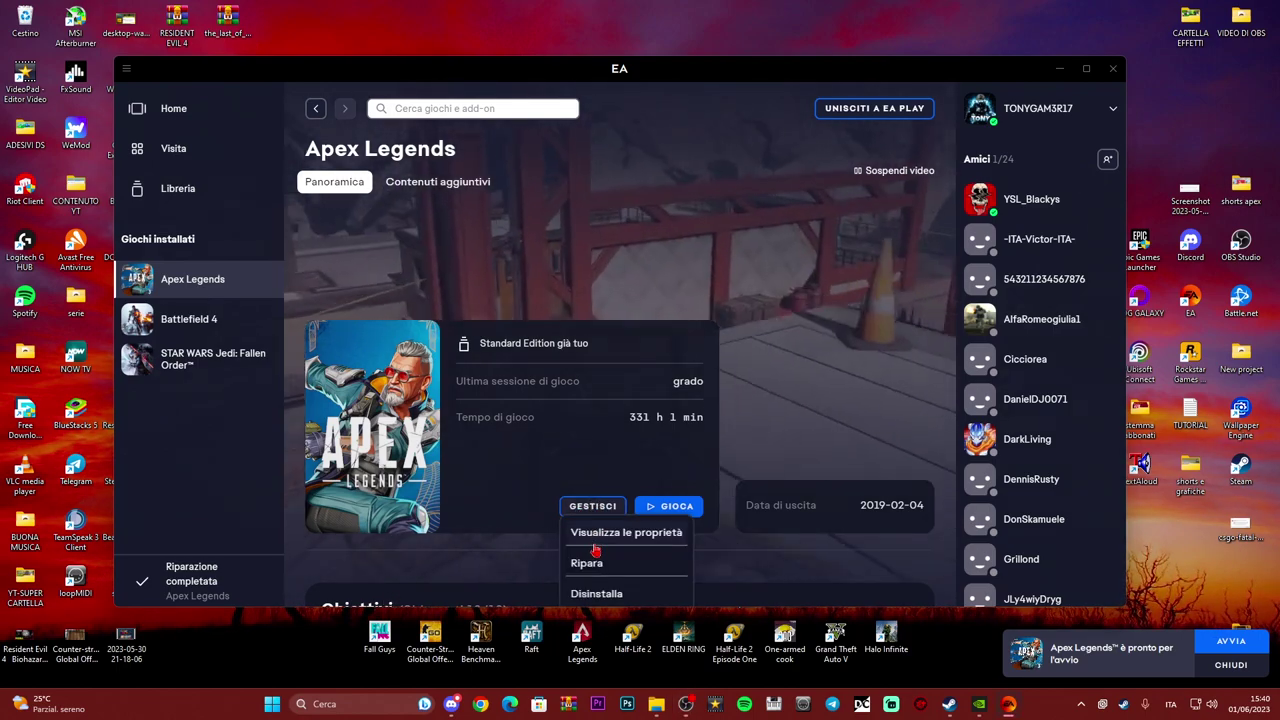
{"action": "left_click", "coordinate": [592, 543]}
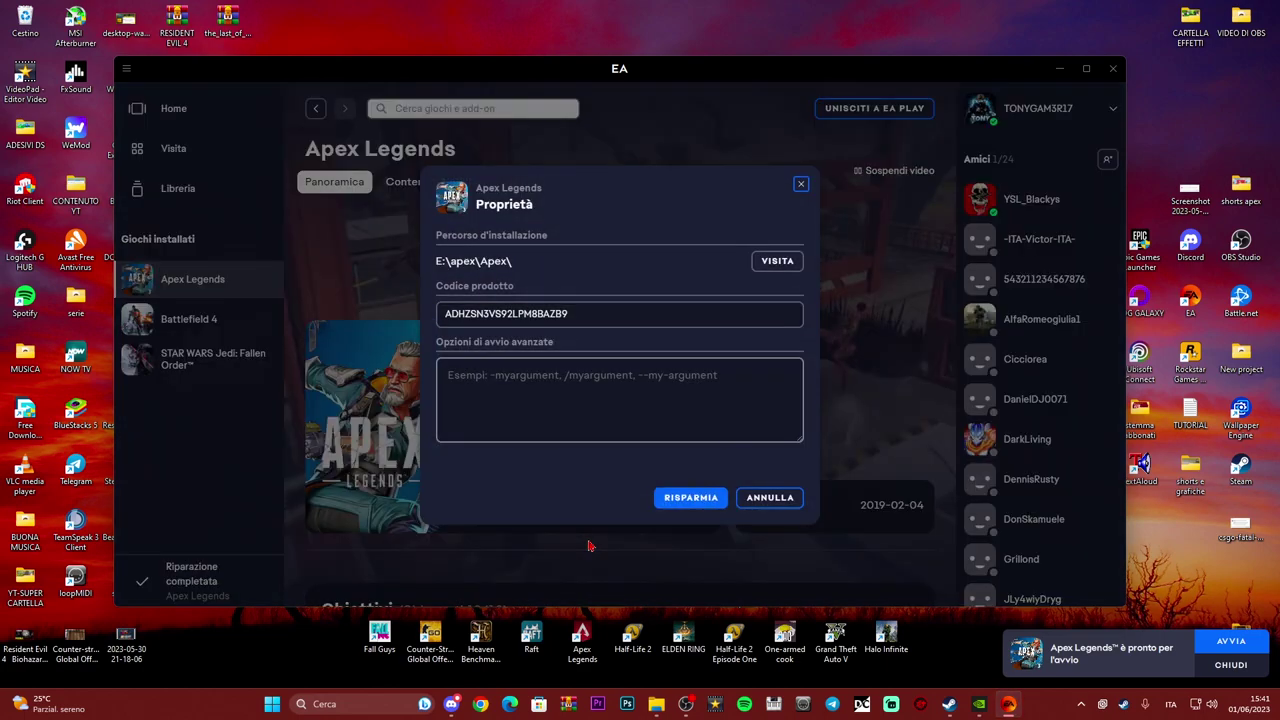
{"action": "left_click", "coordinate": [777, 261]}
{"action": "scroll", "coordinate": [716, 349], "scroll_direction": "down", "scroll_amount": 5}
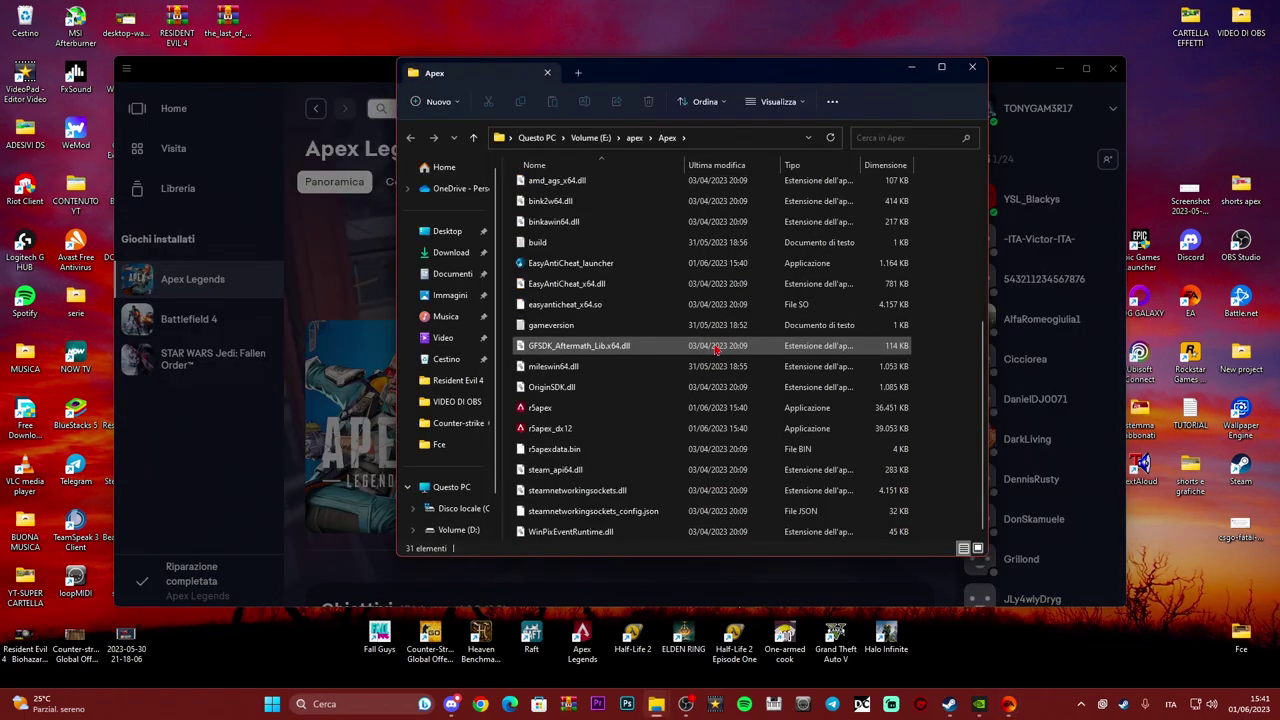
Set the r5apex application to run as administrator in its compatibility properties and apply the change.
{"action": "right_click", "coordinate": [567, 418]}
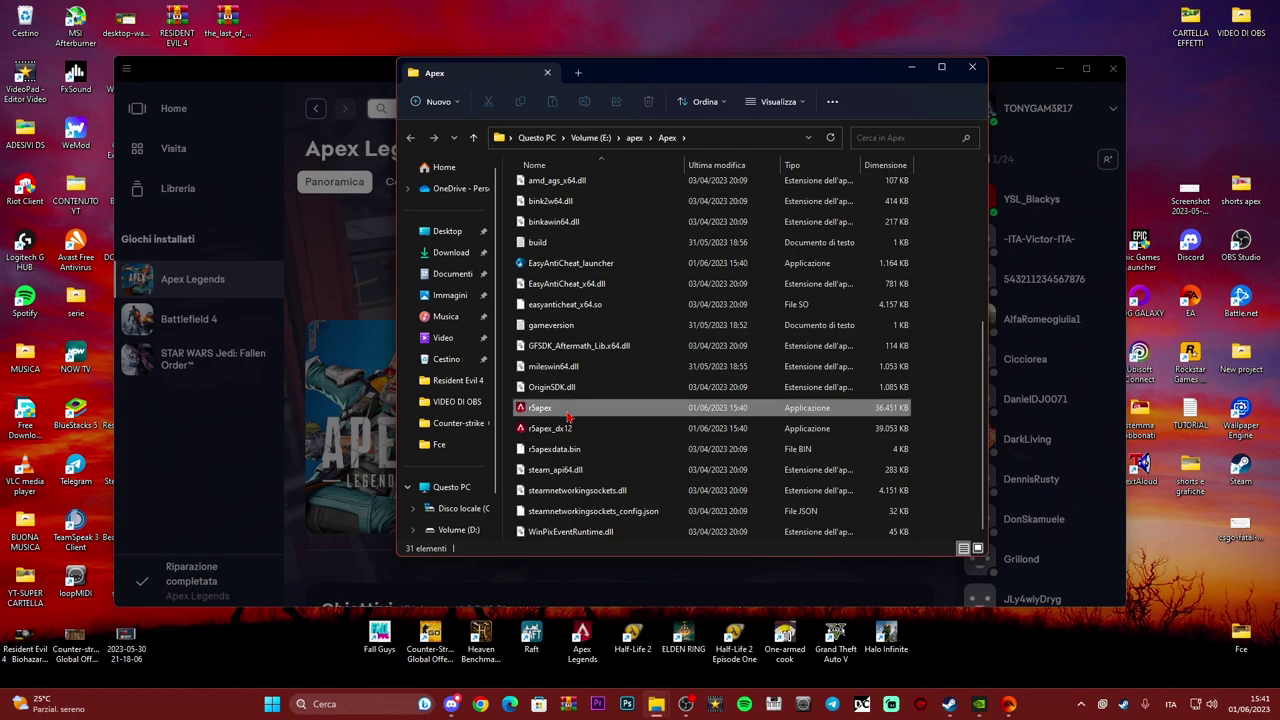
{"action": "left_click", "coordinate": [597, 408]}
{"action": "left_click", "coordinate": [615, 392]}
{"action": "left_click", "coordinate": [731, 348]}
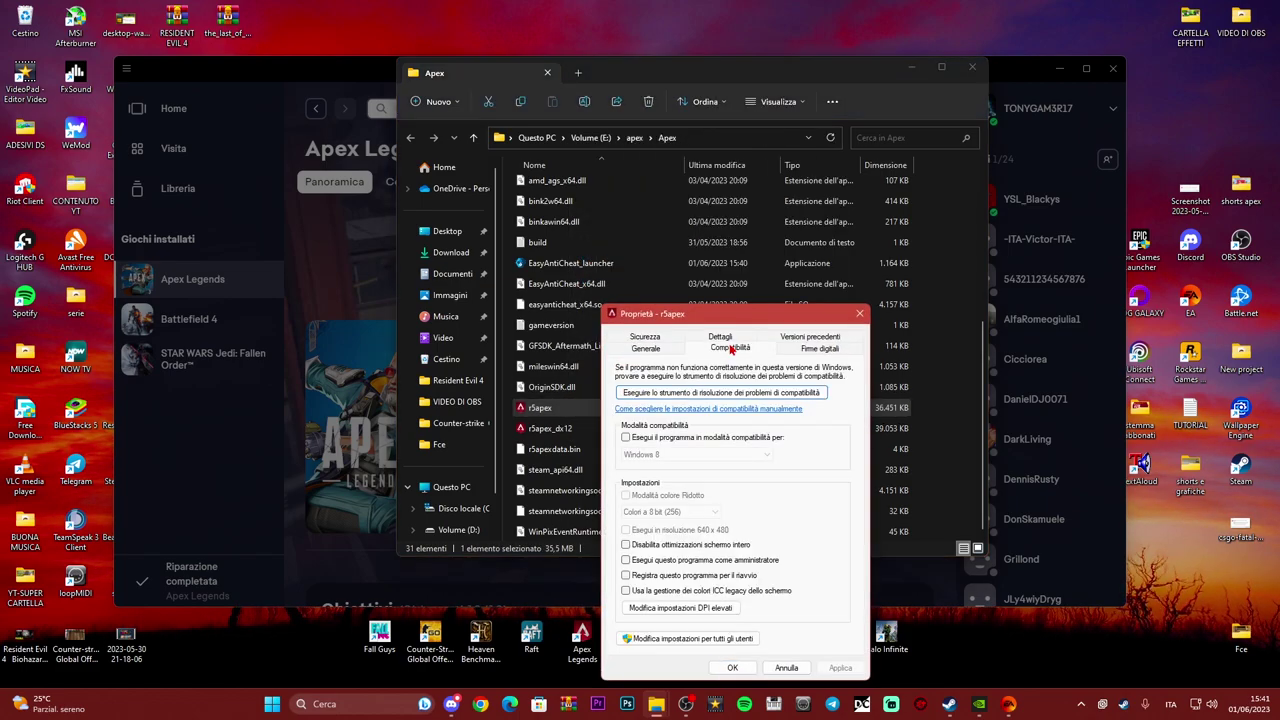
{"action": "left_click", "coordinate": [626, 560]}
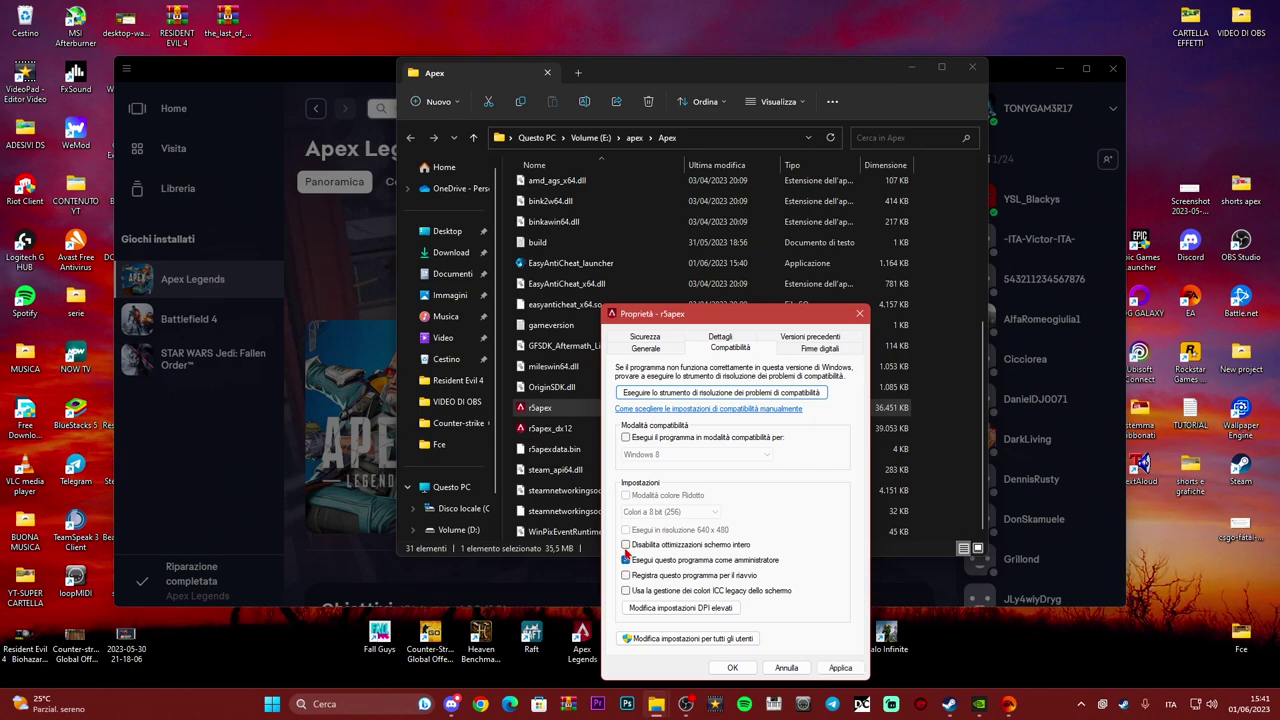
{"action": "left_click", "coordinate": [840, 667]}
{"action": "left_click", "coordinate": [732, 668]}
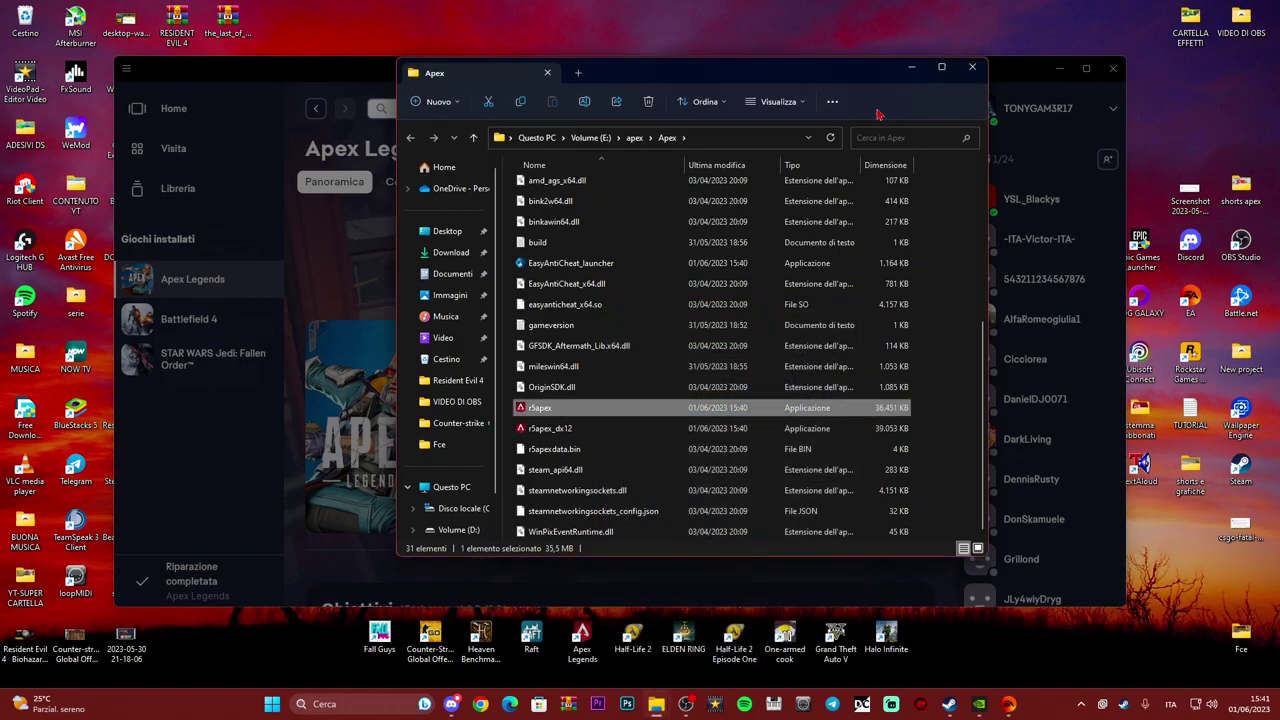
Close the Apex folder and the game's properties, and launch Apex Legends from the EA app.
{"action": "left_click", "coordinate": [971, 70]}
{"action": "left_click", "coordinate": [700, 500]}
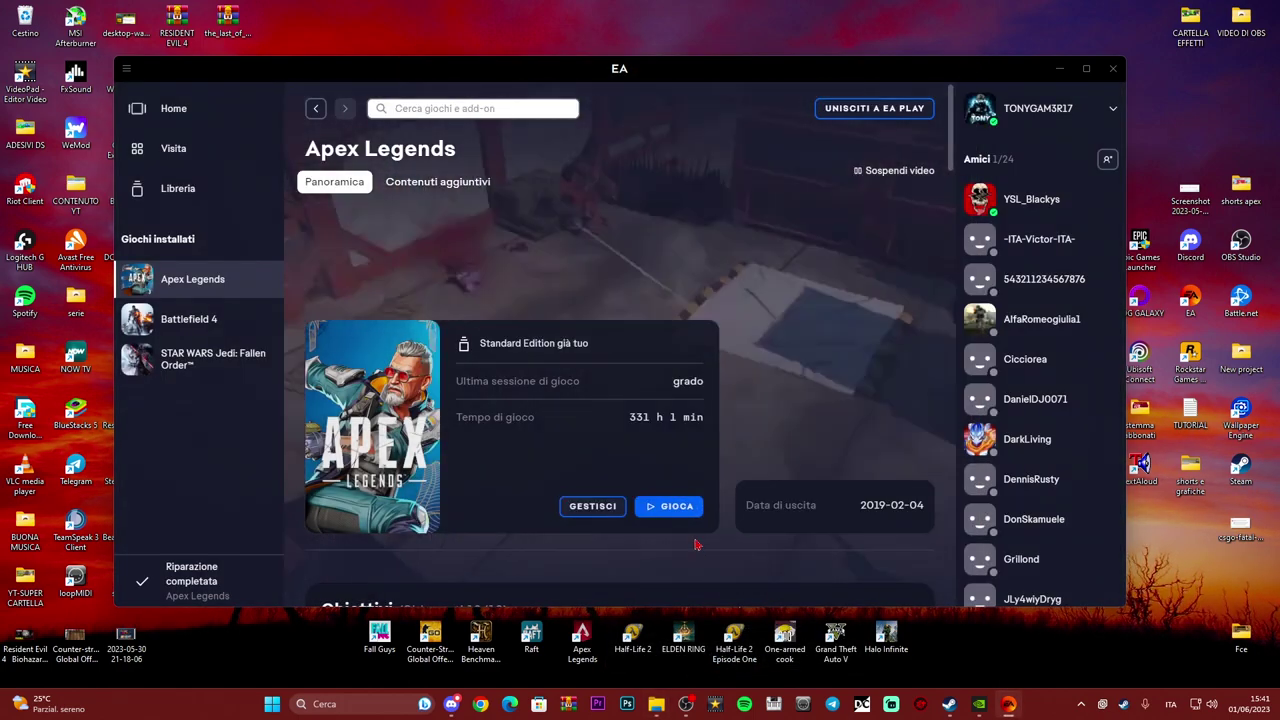
{"action": "left_click", "coordinate": [680, 515]}
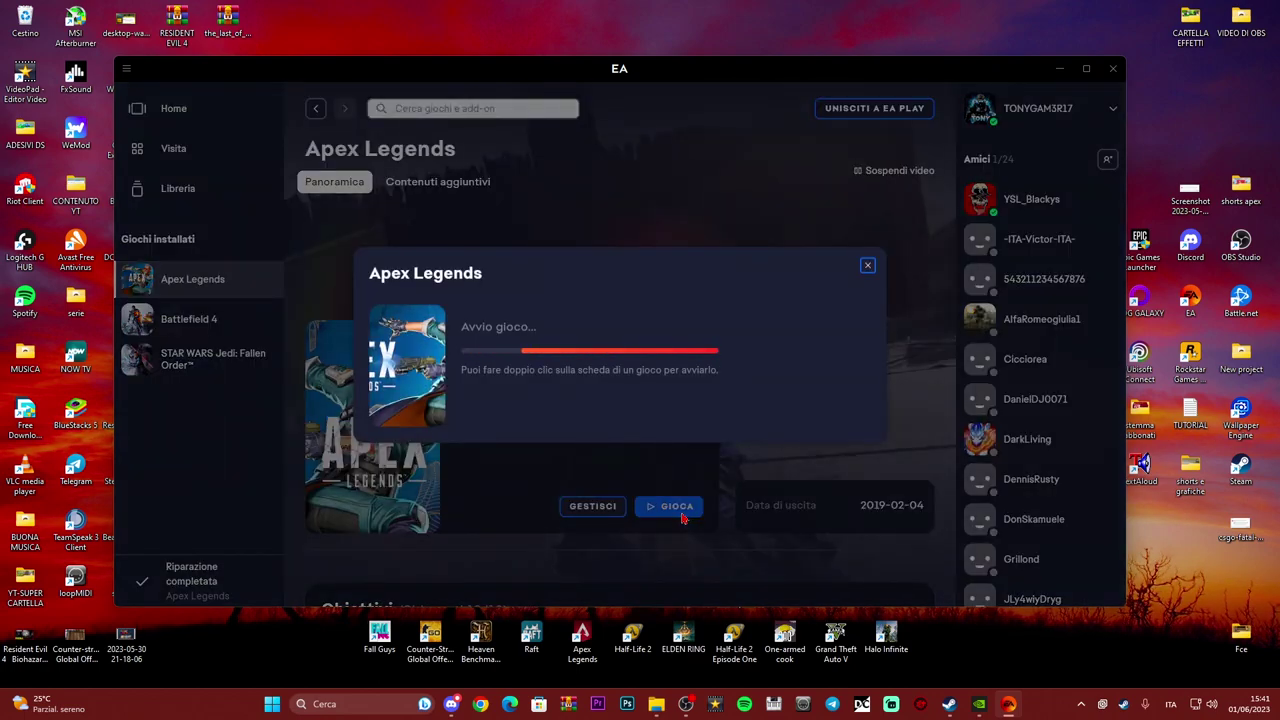